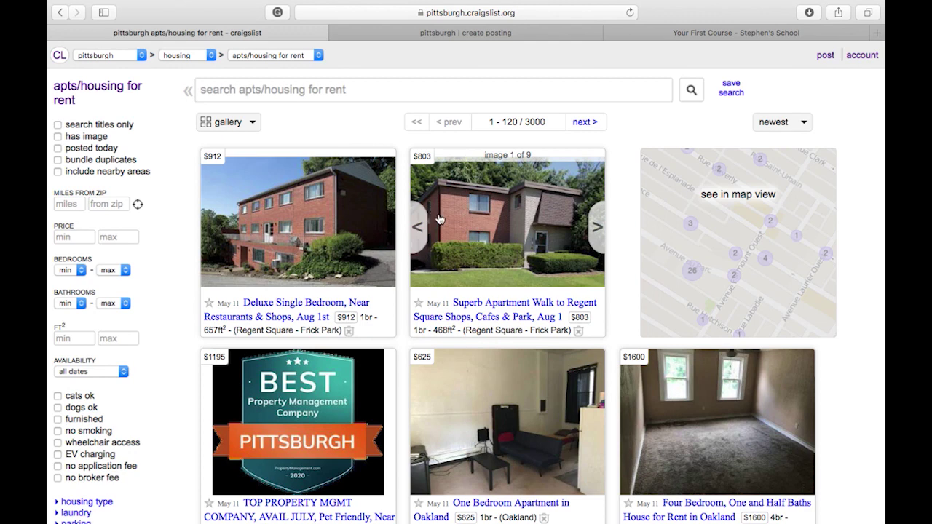
# Load craigslist.org from the address bar by typing 'cra' and accepting the autocomplete.
pyautogui.click(421, 12)
pyautogui.write('cr')
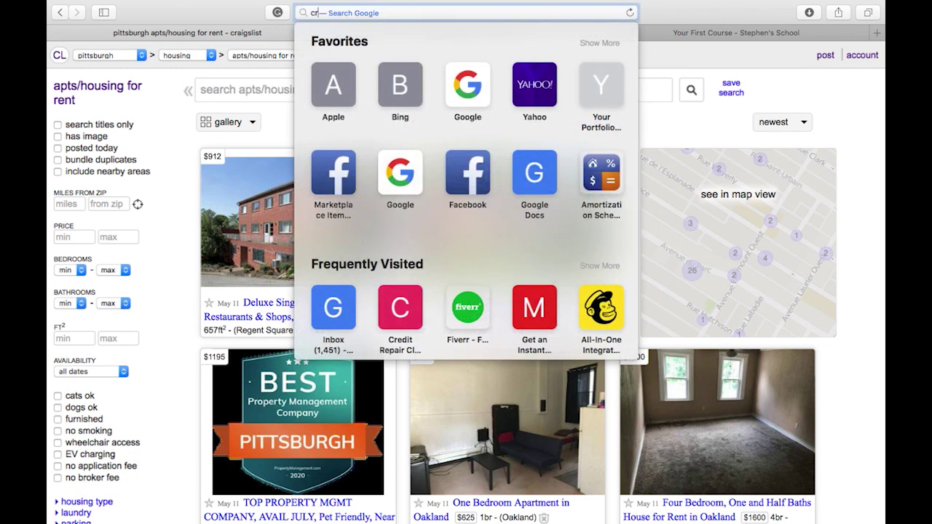
pyautogui.write('a')
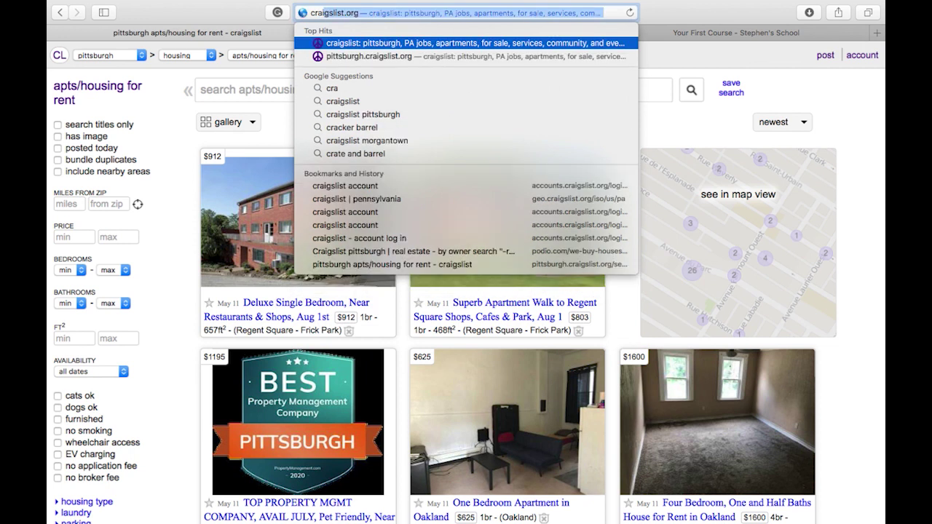
pyautogui.press('Return')
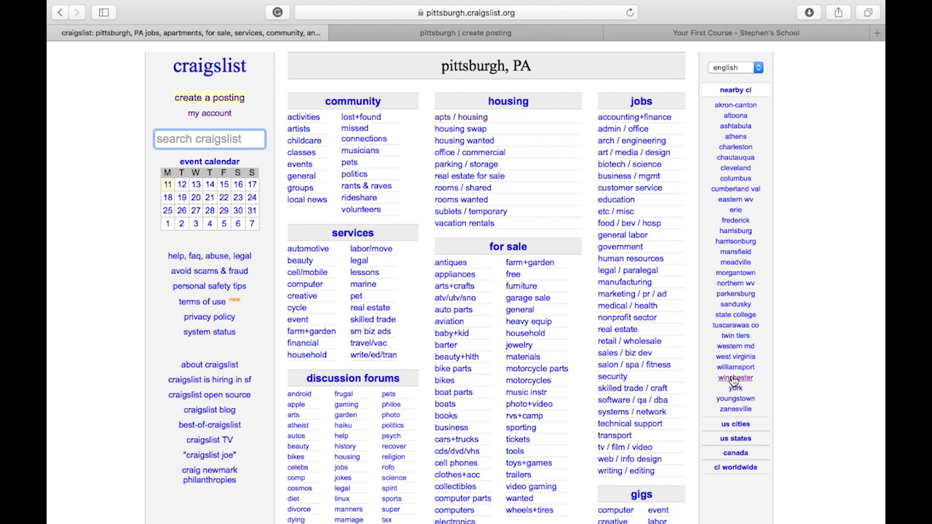
pyautogui.scroll(-2, 740, 426)
pyautogui.scroll(-3, 740, 426)
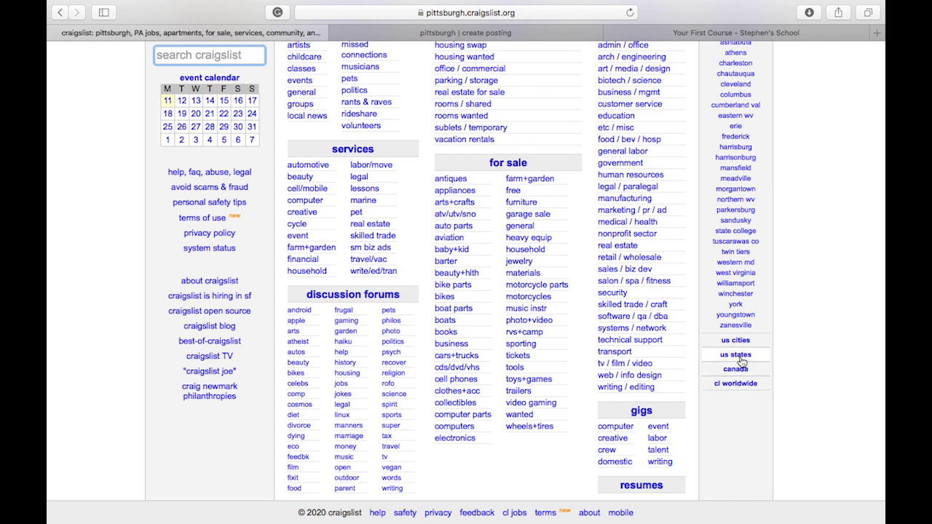
pyautogui.click(737, 355)
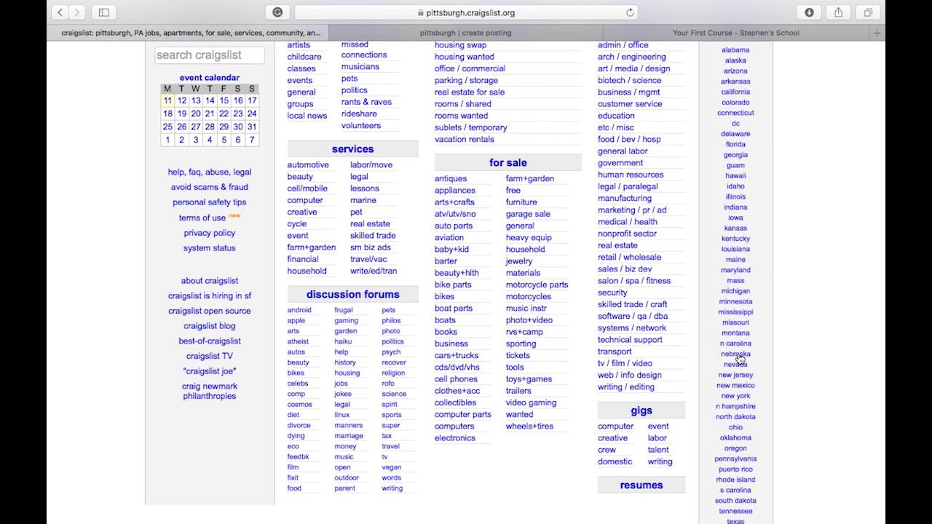
pyautogui.scroll(-1, 743, 463)
pyautogui.scroll(-1, 744, 464)
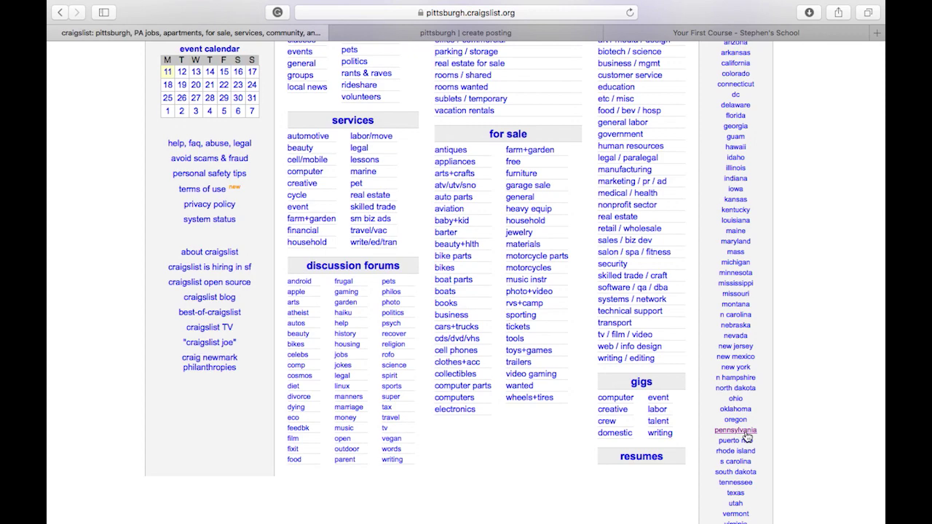
pyautogui.scroll(3, 747, 436)
pyautogui.scroll(-5, 747, 436)
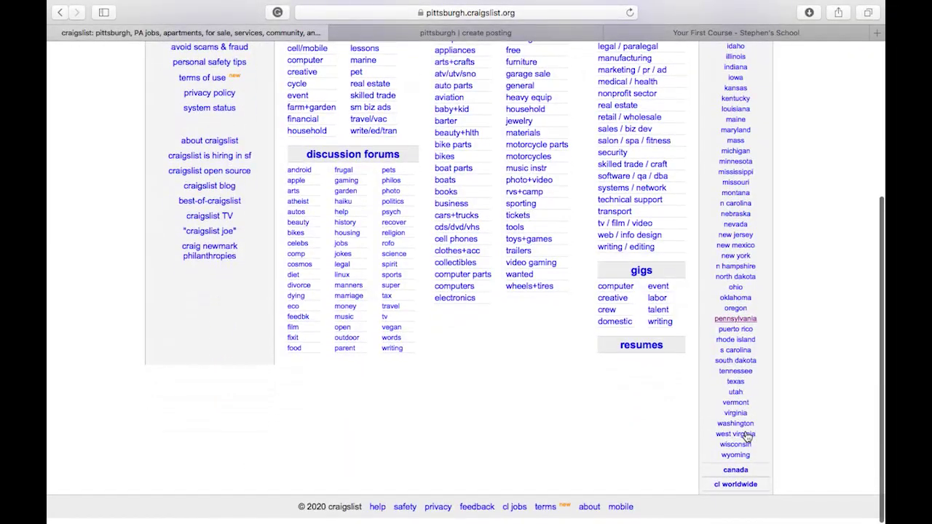
pyautogui.scroll(5, 747, 436)
pyautogui.scroll(-4, 747, 436)
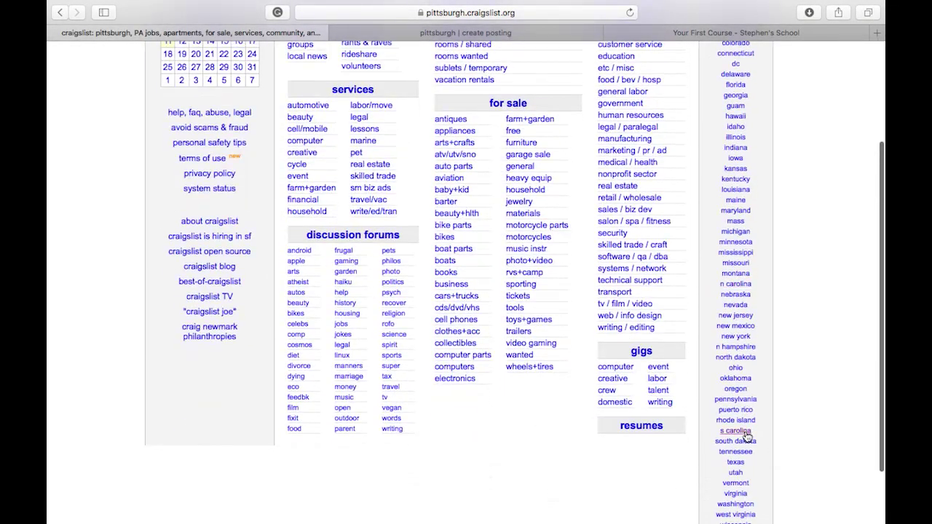
pyautogui.scroll(-1, 728, 440)
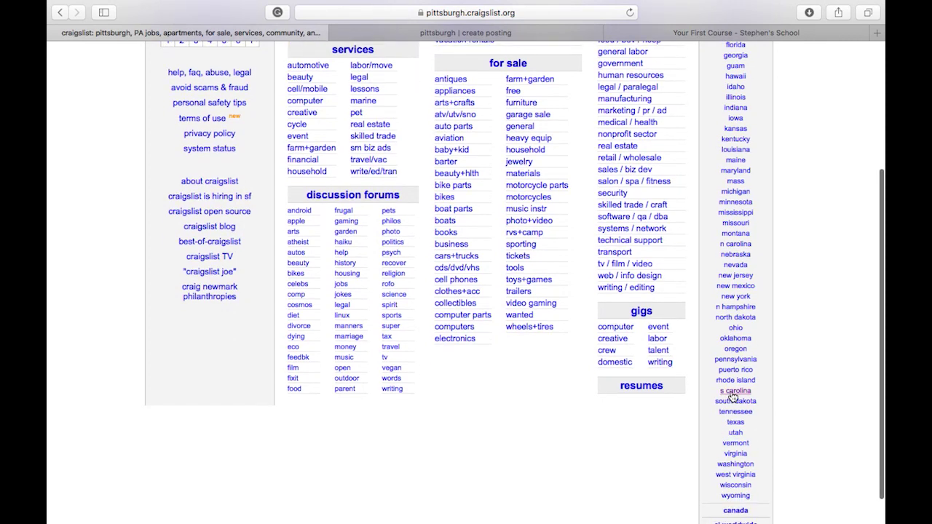
pyautogui.click(737, 359)
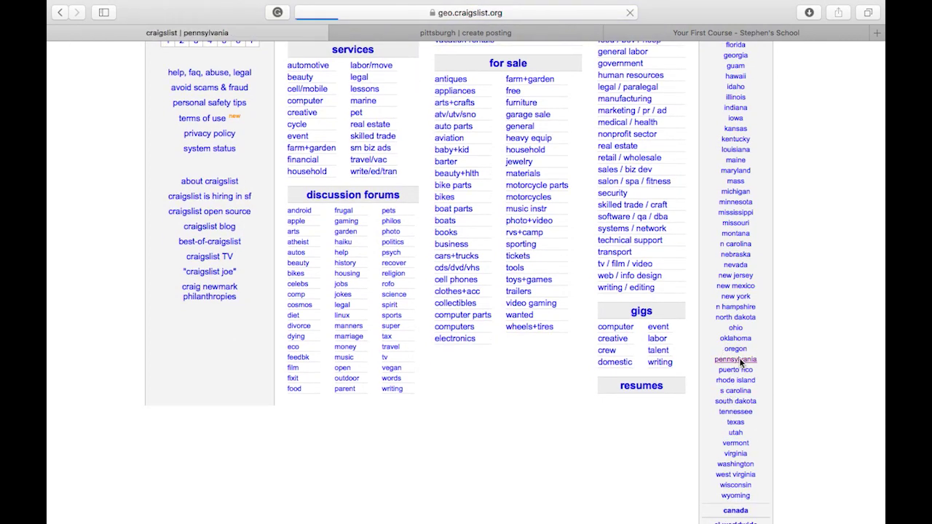
pyautogui.click(254, 250)
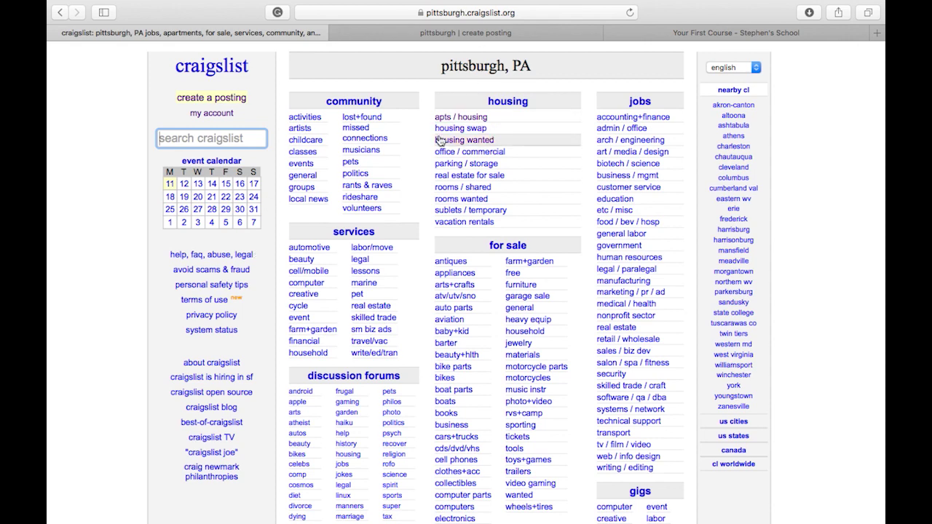
# Open the Pittsburgh 'apts / housing' for rent listings and browse the 3000 gallery results.
pyautogui.click(459, 118)
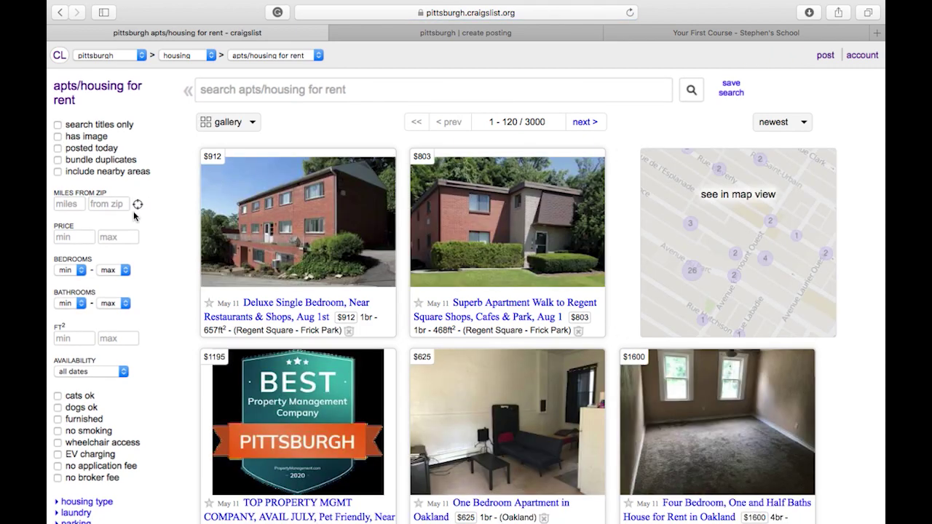
pyautogui.scroll(-3, 112, 321)
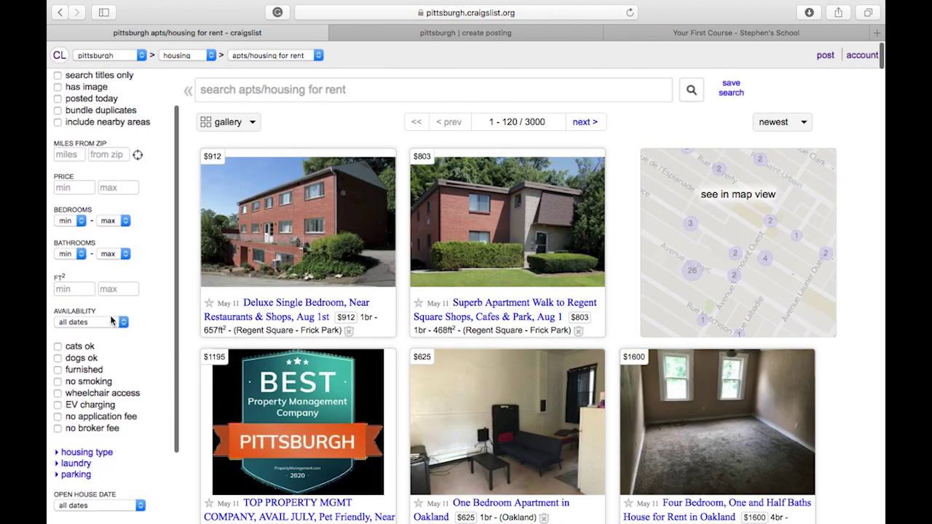
pyautogui.scroll(-5, 394, 415)
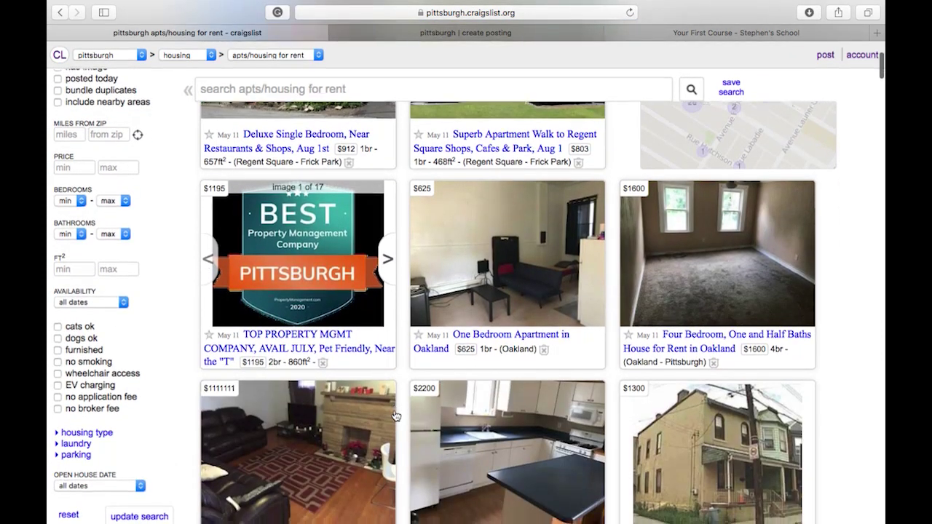
pyautogui.scroll(-12, 394, 415)
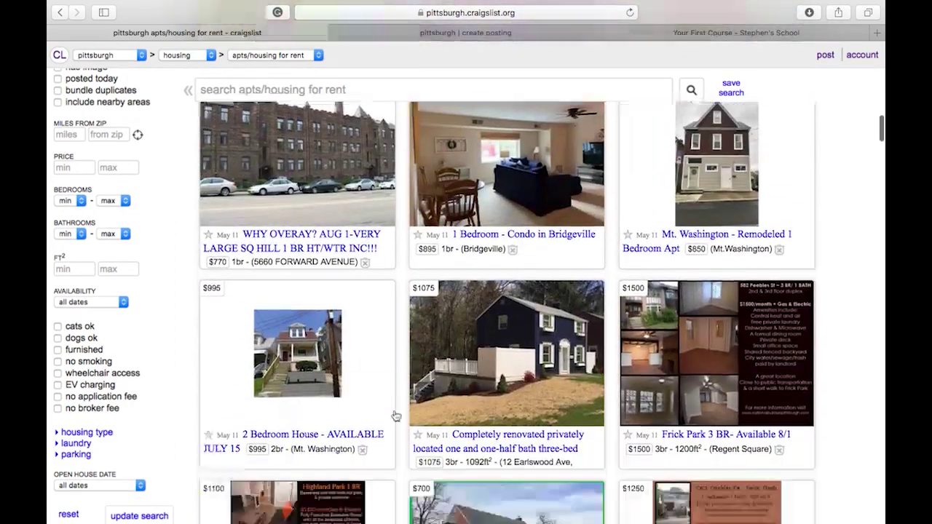
pyautogui.scroll(15, 396, 417)
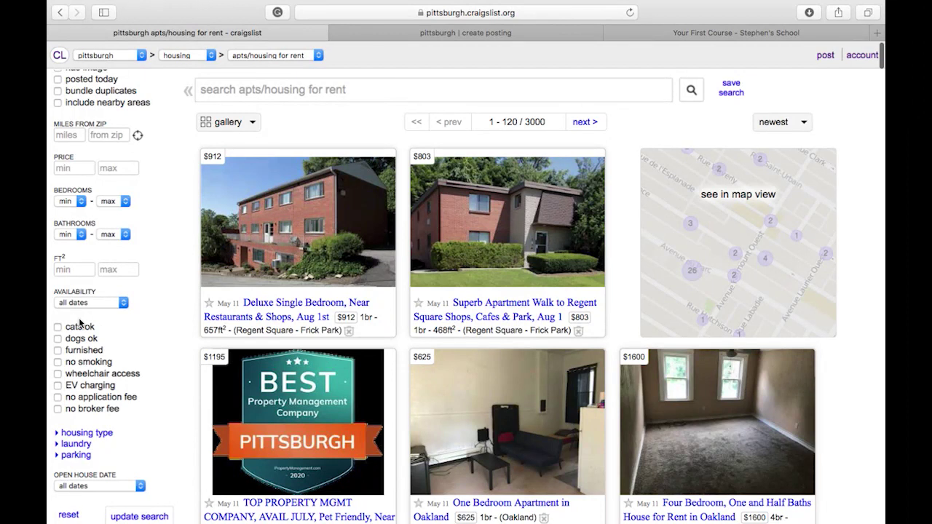
pyautogui.scroll(3, 93, 195)
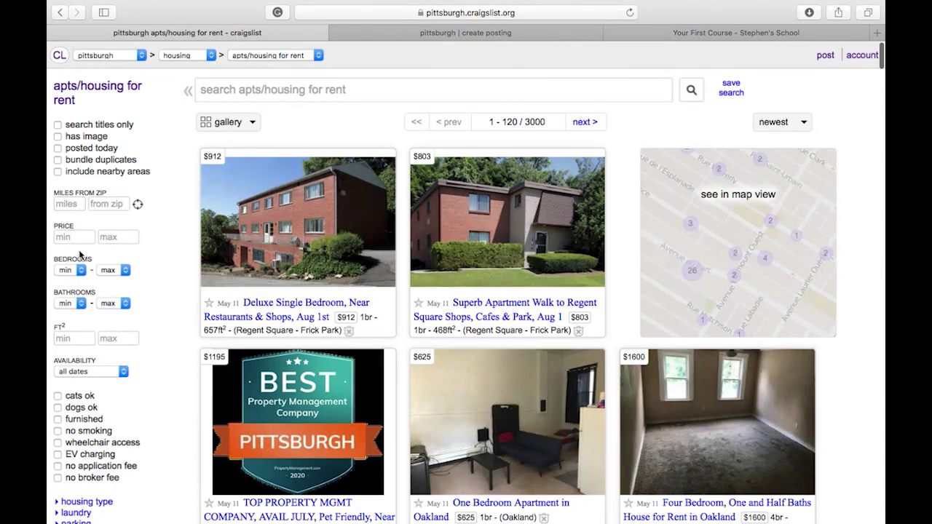
pyautogui.scroll(-1, 81, 254)
pyautogui.scroll(-3, 81, 255)
pyautogui.scroll(-1, 81, 255)
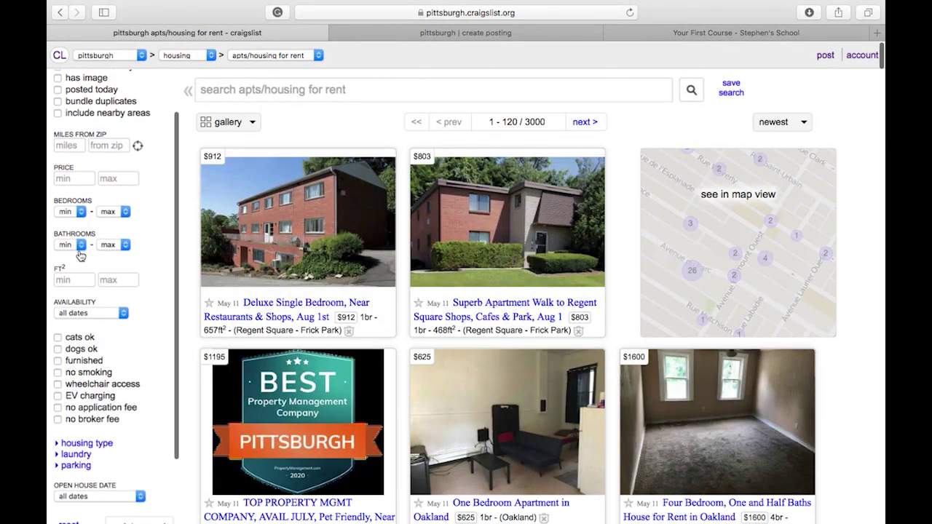
pyautogui.scroll(4, 80, 255)
pyautogui.scroll(-2, 95, 360)
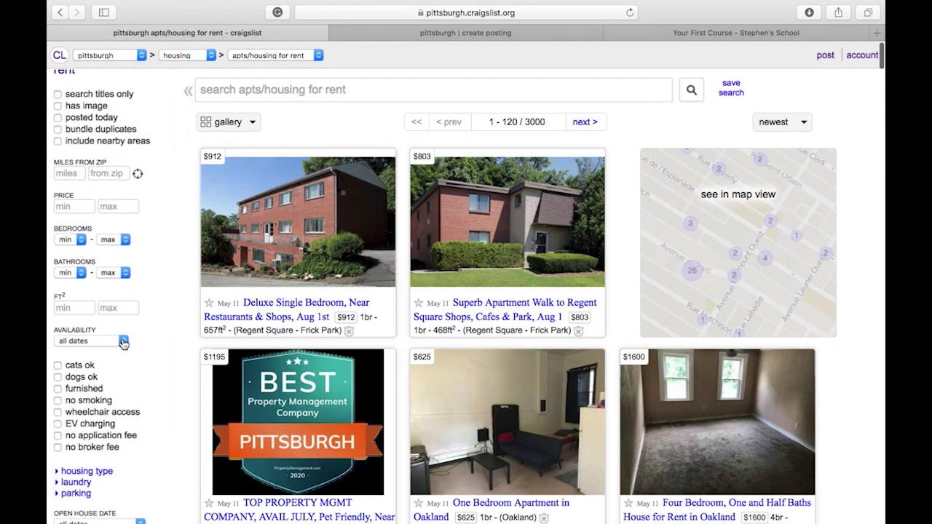
pyautogui.scroll(-6, 122, 344)
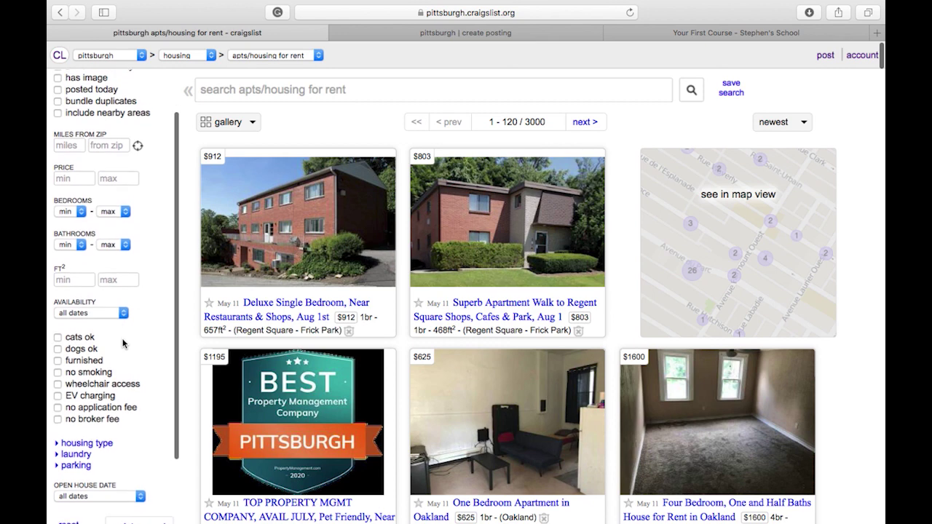
pyautogui.scroll(-4, 124, 433)
pyautogui.scroll(10, 124, 433)
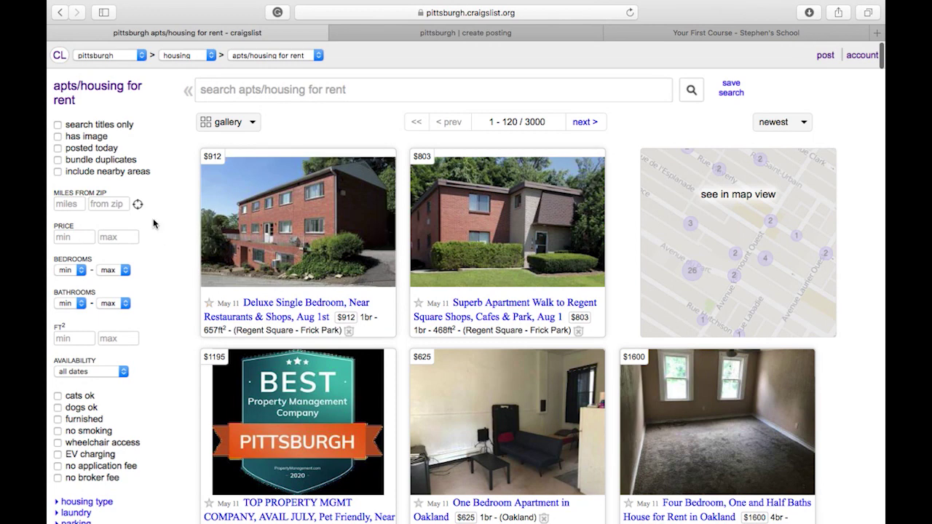
# Open the first gallery listing, the $912 Deluxe Single Bedroom in Regent Square.
pyautogui.click(279, 255)
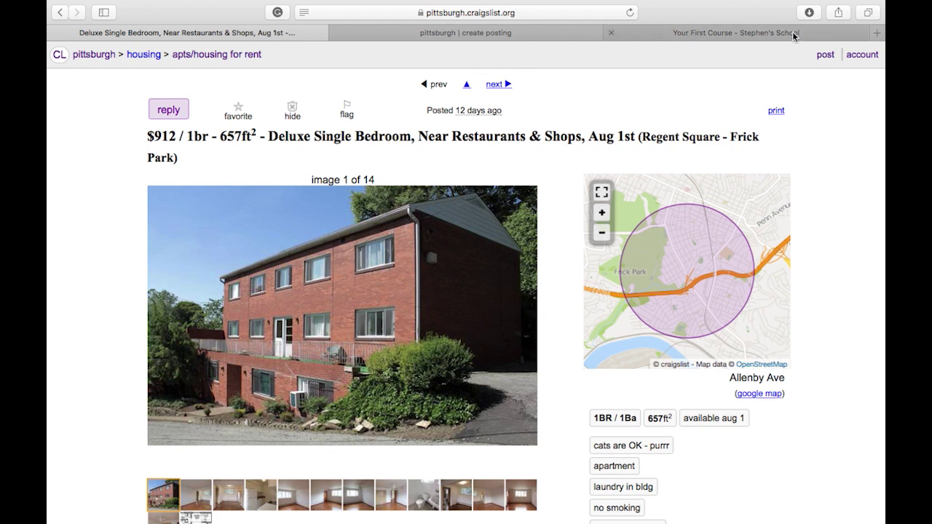
# In a new tab, go to the Mailchimp website and bring up its Log In page.
pyautogui.click(877, 32)
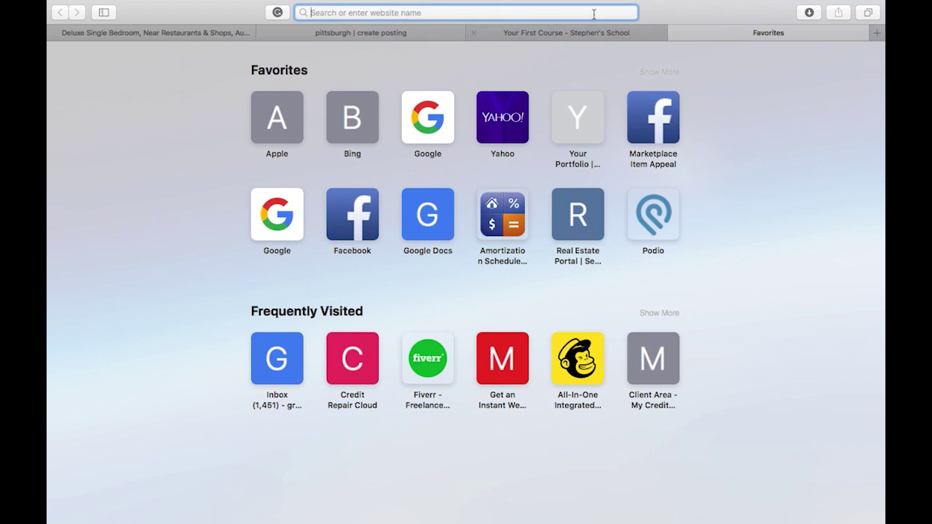
pyautogui.write('ma')
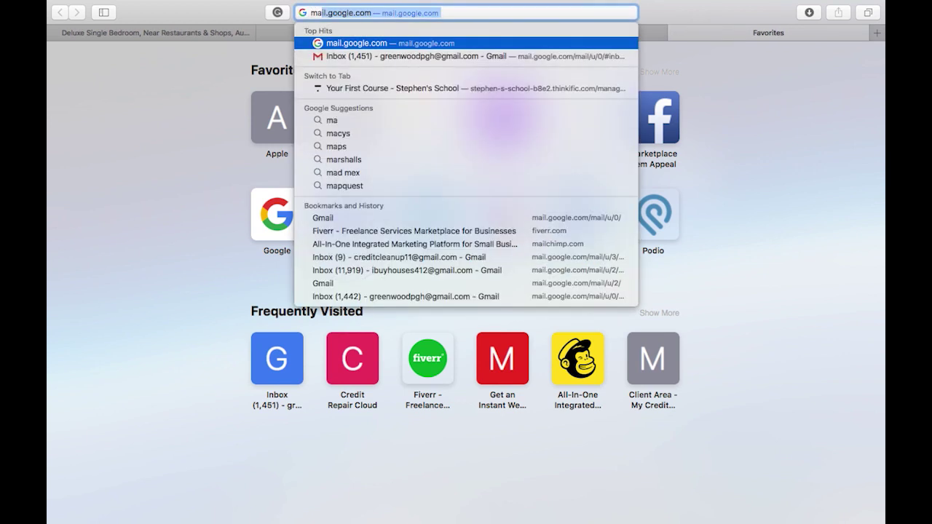
pyautogui.click(590, 378)
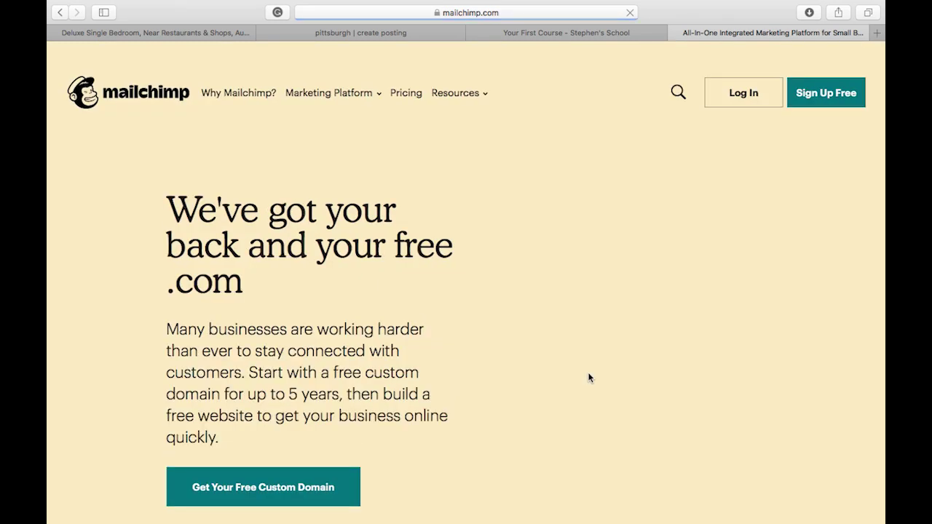
pyautogui.click(734, 93)
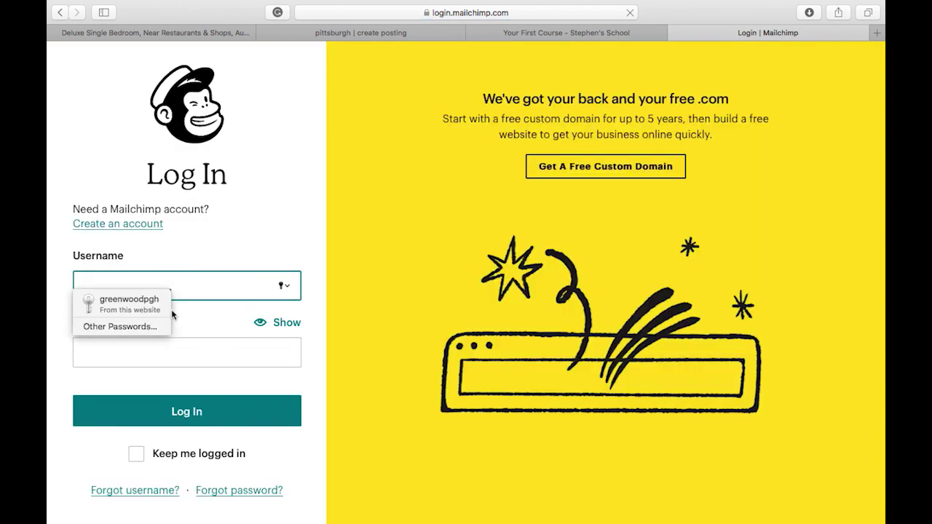
# Sign in to Mailchimp using Safari's saved autofill login.
pyautogui.click(150, 305)
pyautogui.click(155, 412)
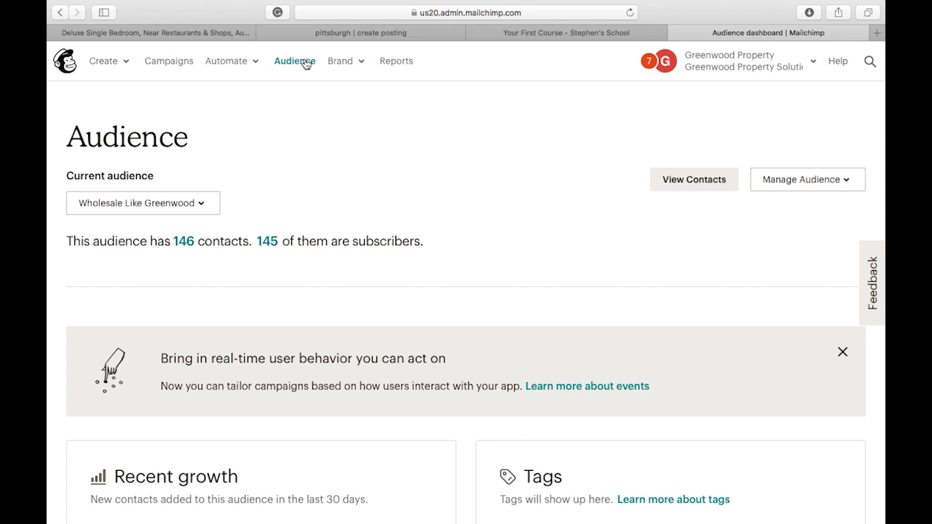
pyautogui.click(203, 202)
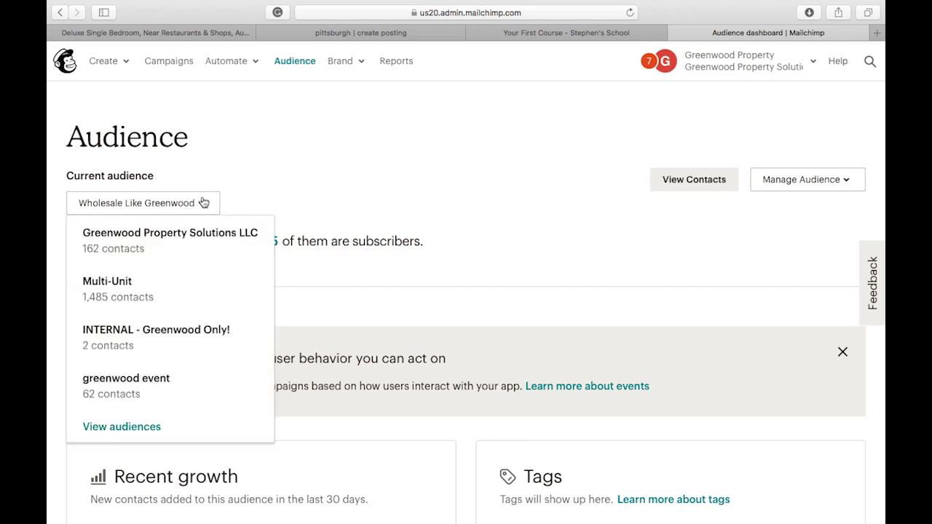
pyautogui.click(149, 297)
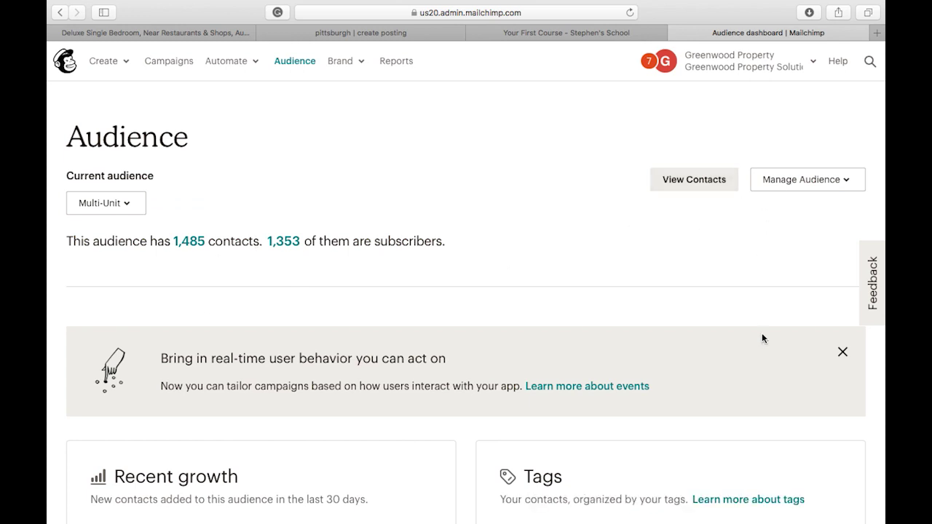
pyautogui.scroll(-3, 758, 331)
pyautogui.scroll(-3, 763, 335)
pyautogui.scroll(-10, 765, 339)
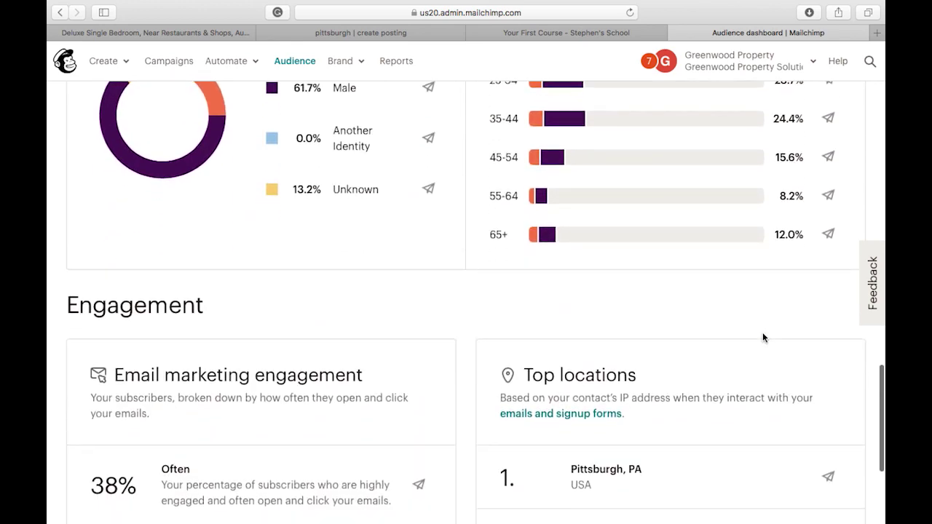
pyautogui.scroll(-3, 763, 337)
pyautogui.scroll(20, 763, 337)
pyautogui.scroll(2, 762, 337)
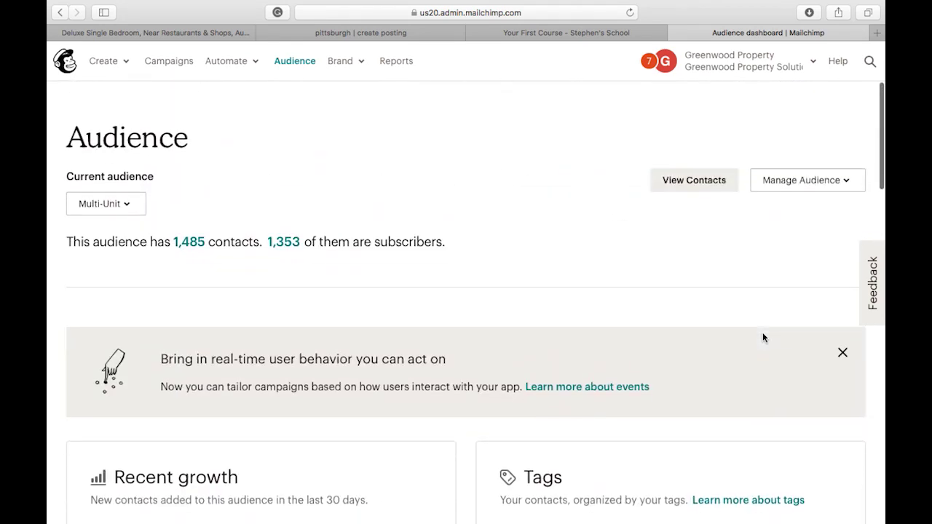
# Choose Add a subscriber under Manage Audience, then switch back to the Craigslist listing tab.
pyautogui.click(821, 183)
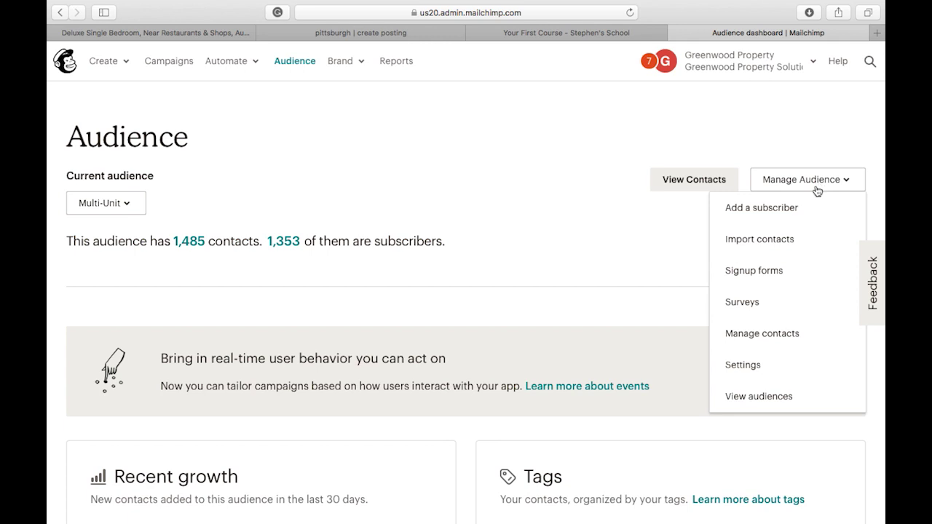
pyautogui.click(773, 209)
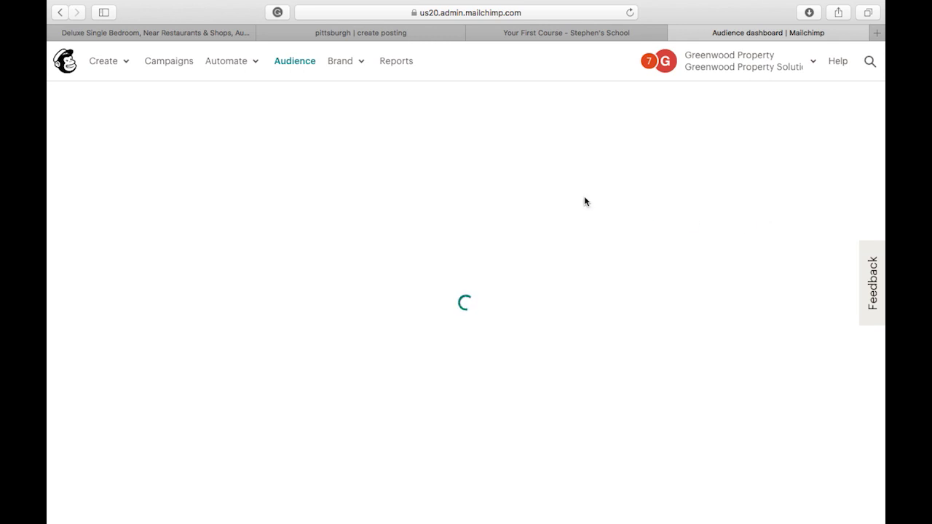
pyautogui.scroll(-5, 583, 209)
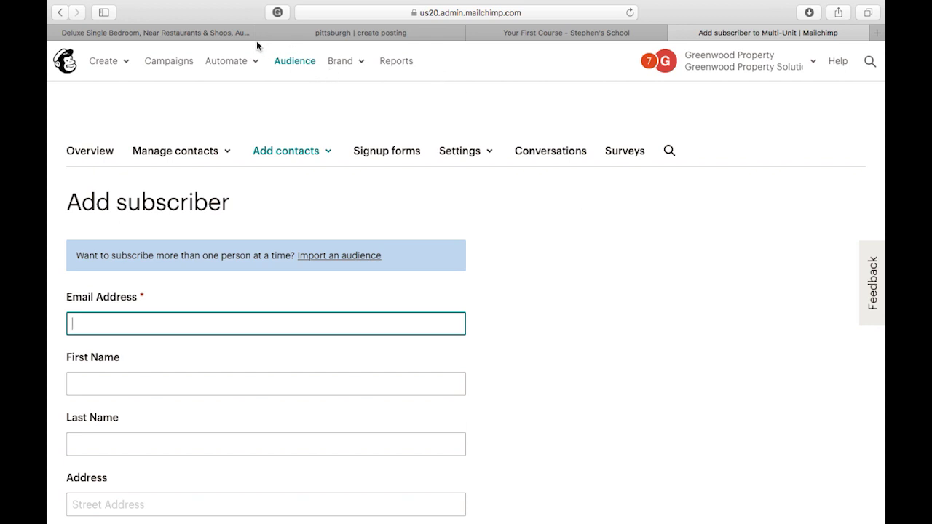
pyautogui.click(232, 33)
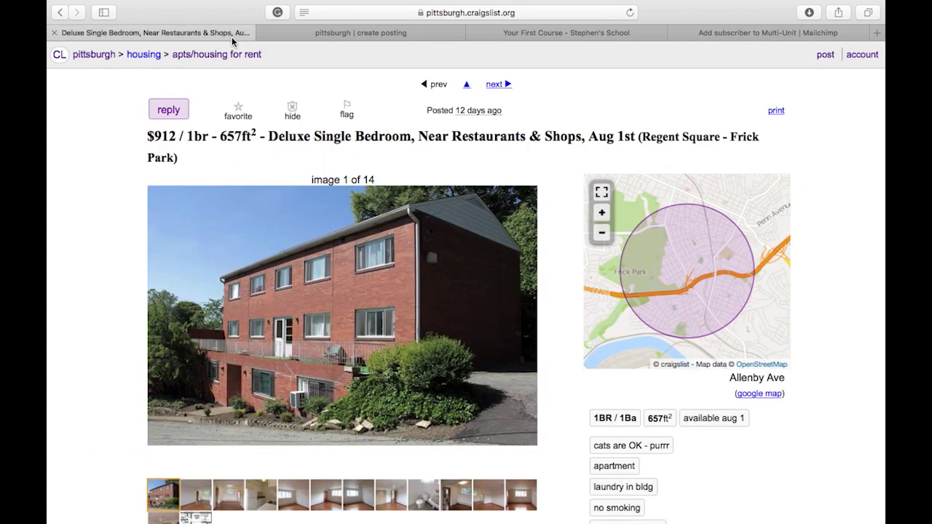
# Reveal the listing's phone number under reply, copy it, and return to the Mailchimp form.
pyautogui.scroll(-5, 379, 399)
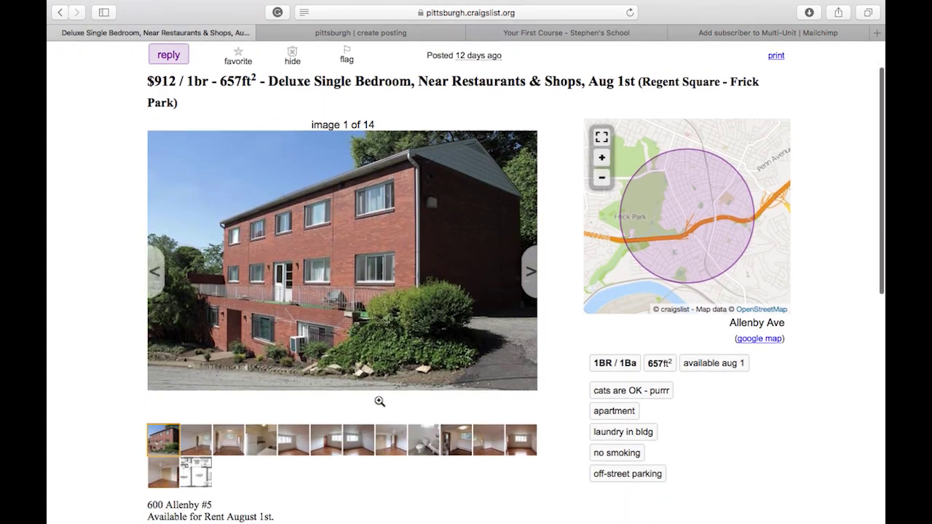
pyautogui.scroll(-2, 379, 399)
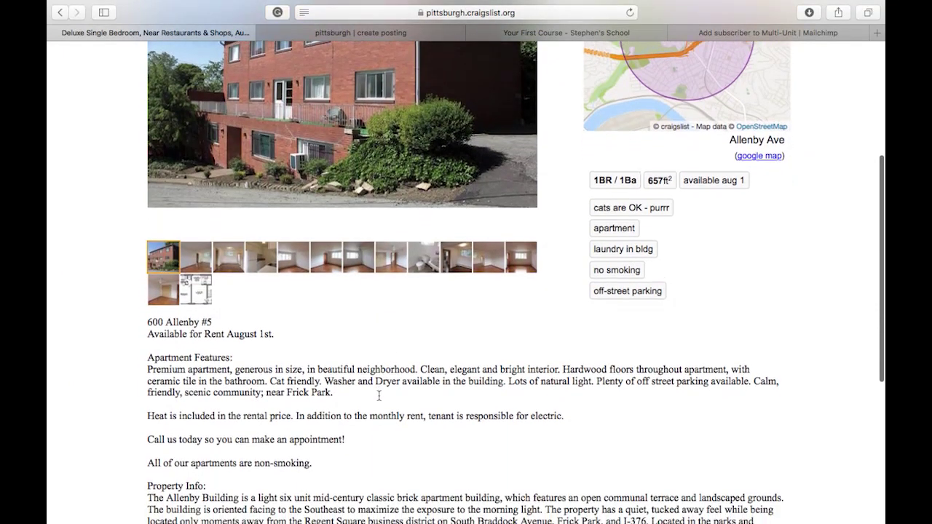
pyautogui.scroll(6, 379, 400)
pyautogui.click(171, 100)
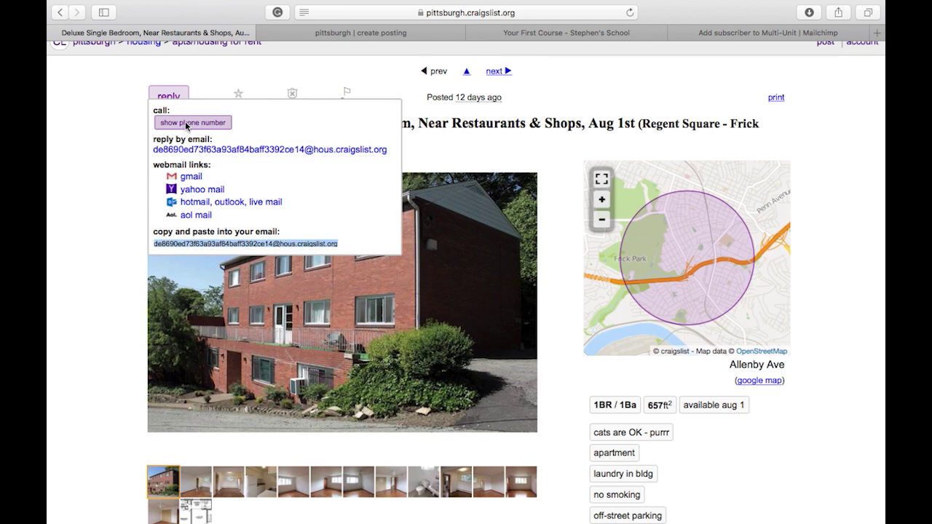
pyautogui.click(186, 124)
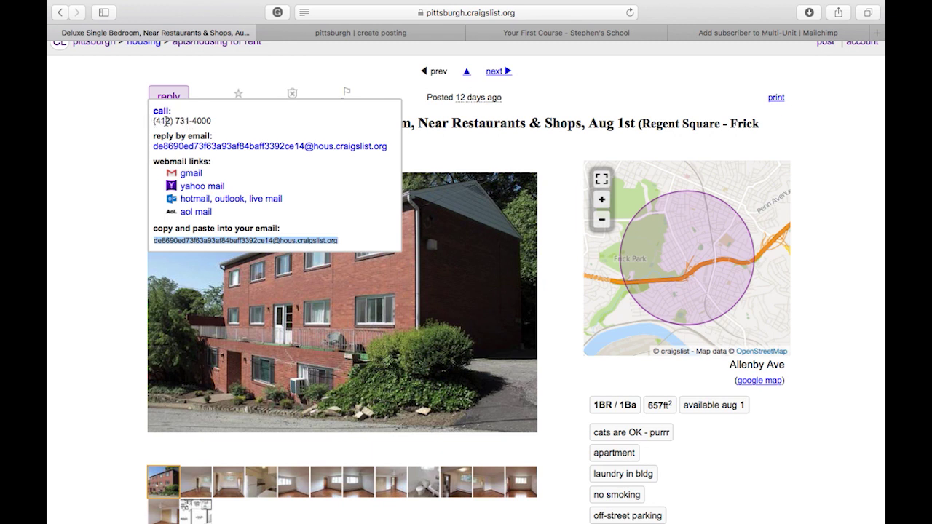
pyautogui.moveTo(153, 121); pyautogui.dragTo(216, 125)
pyautogui.press('super+c')
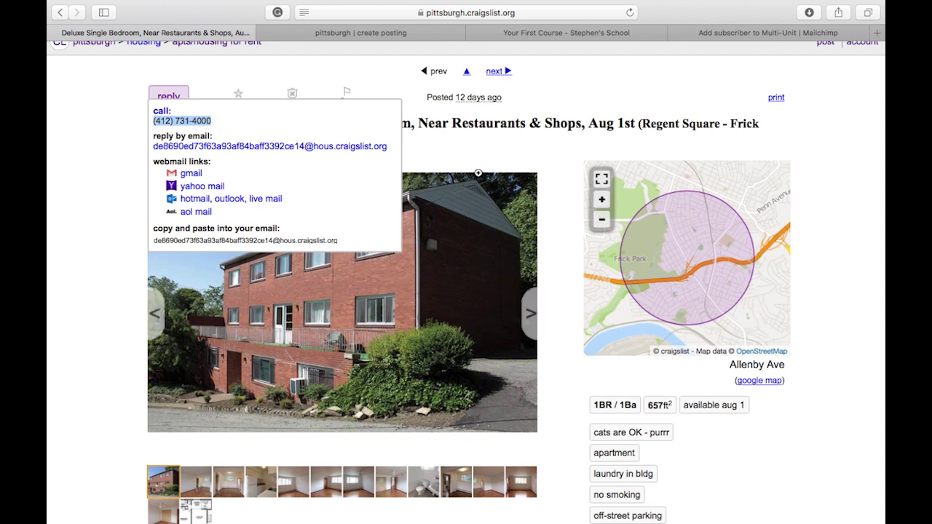
pyautogui.click(478, 158)
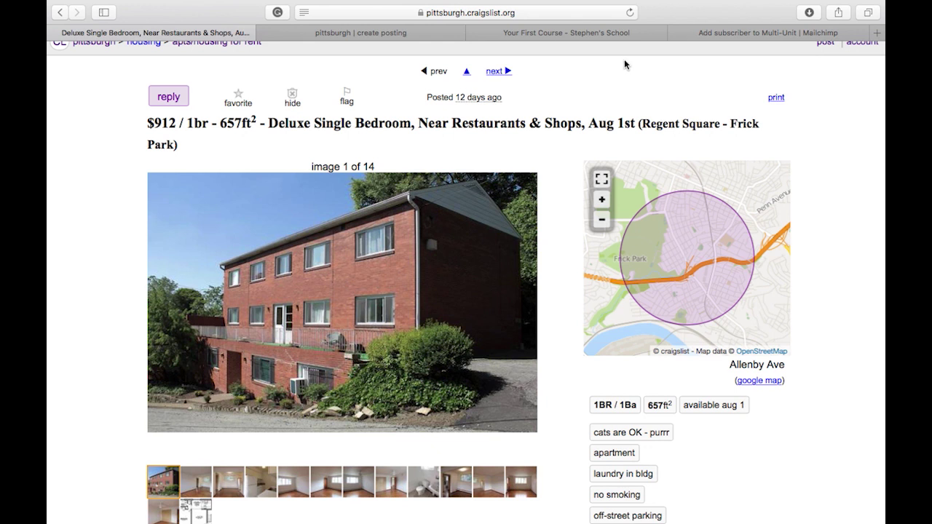
pyautogui.click(714, 34)
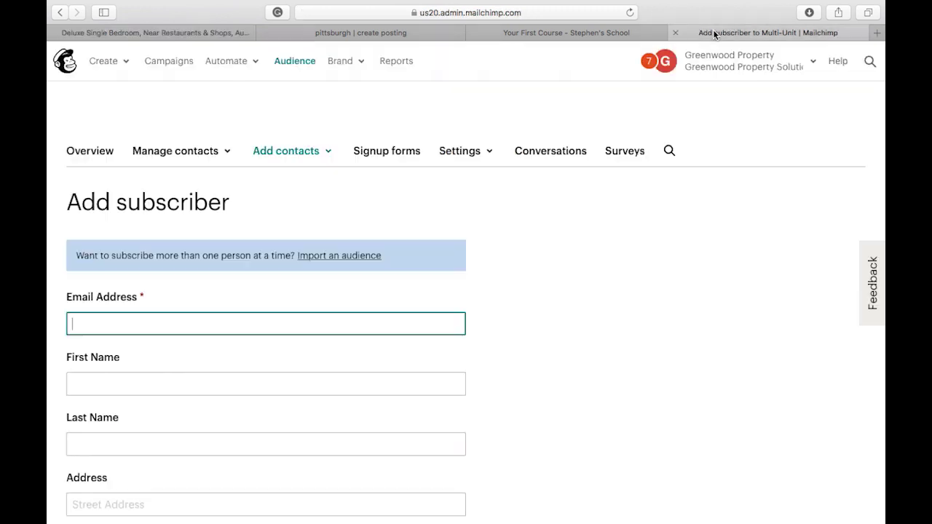
# Enter the subscriber's first name and last name, correcting the typos.
pyautogui.click(117, 384)
pyautogui.write('M')
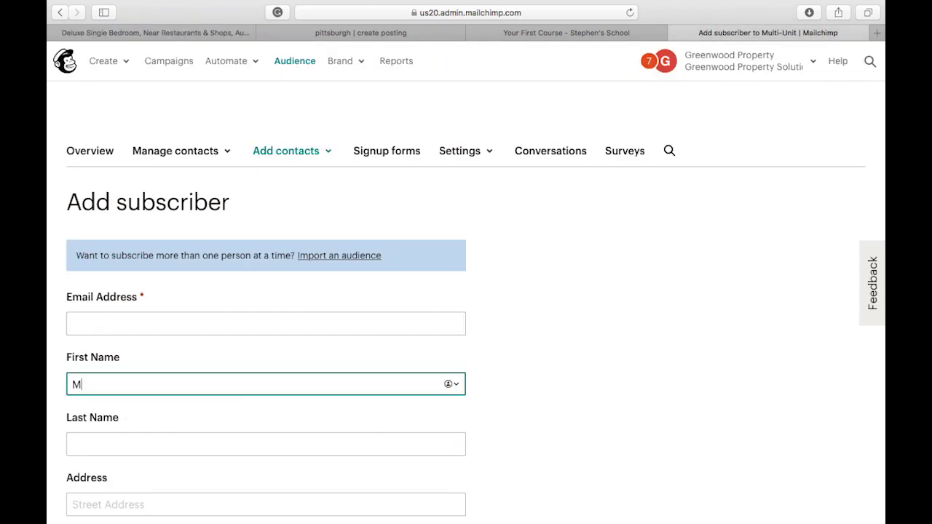
pyautogui.write('r Sell')
pyautogui.click(90, 450)
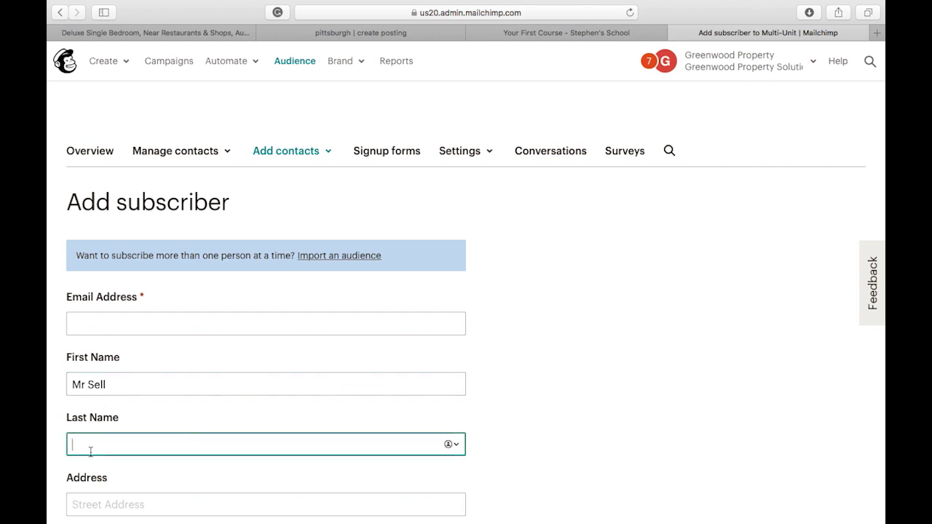
pyautogui.write('Money bagd')
pyautogui.press('BackSpace')
pyautogui.write('s')
# Fill in the subscriber's e-mail address in the Email Address field.
pyautogui.click(101, 330)
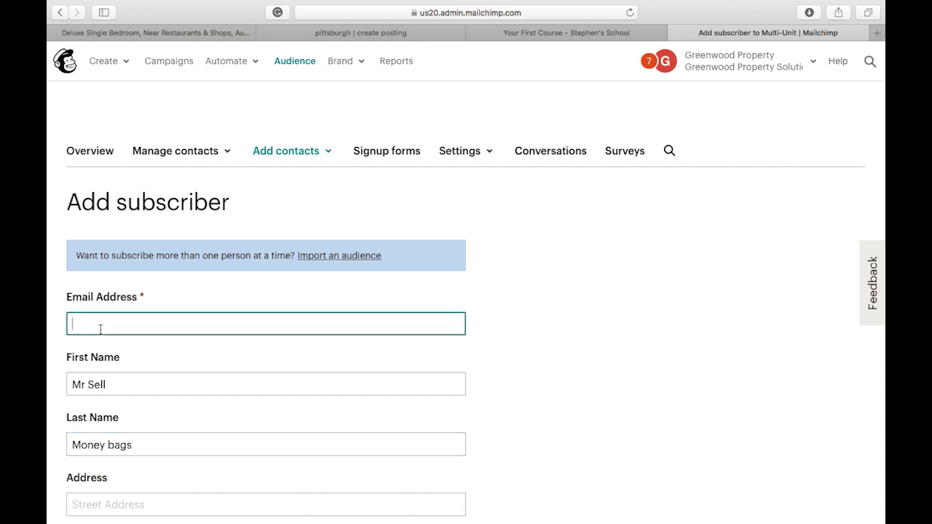
# Paste the copied listing phone number into the Phone Number field.
pyautogui.scroll(-5, 466, 292)
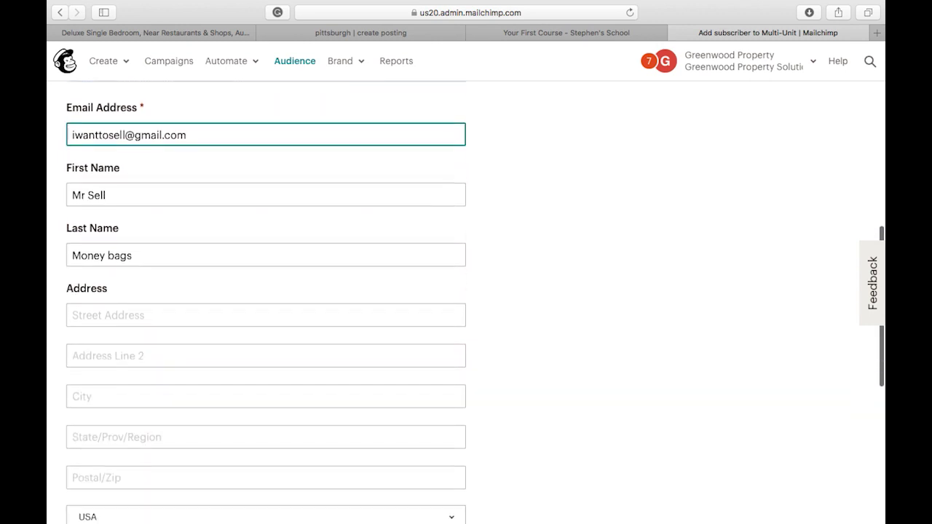
pyautogui.scroll(-4, 92, 395)
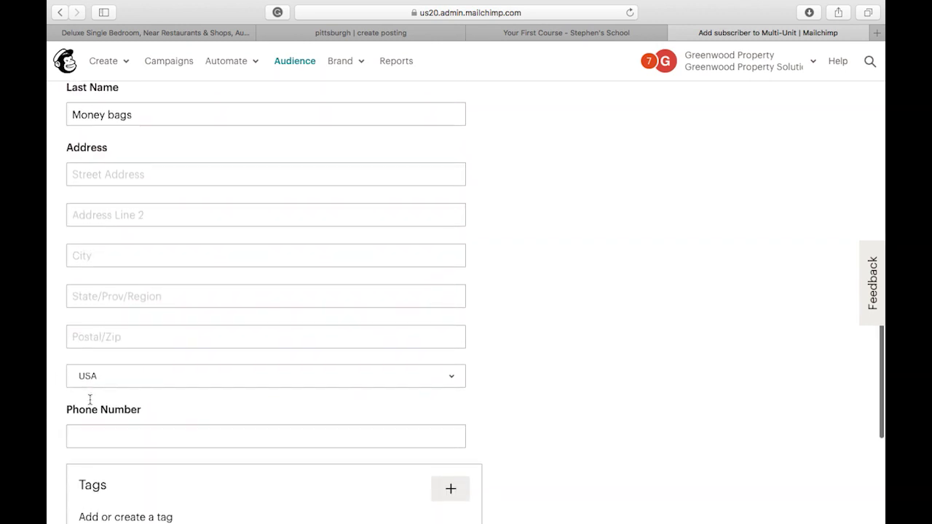
pyautogui.click(91, 435)
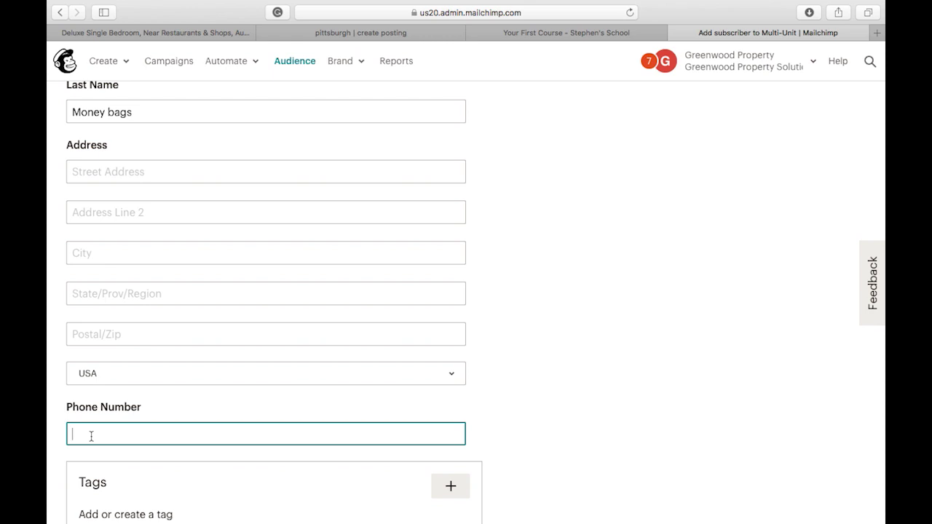
pyautogui.press('super+v')
pyautogui.scroll(-5, 180, 430)
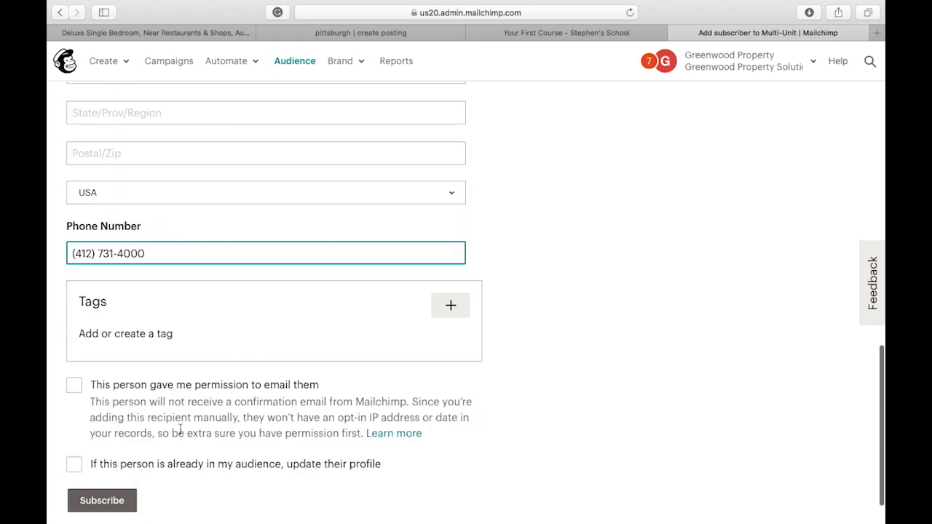
pyautogui.scroll(11, 180, 430)
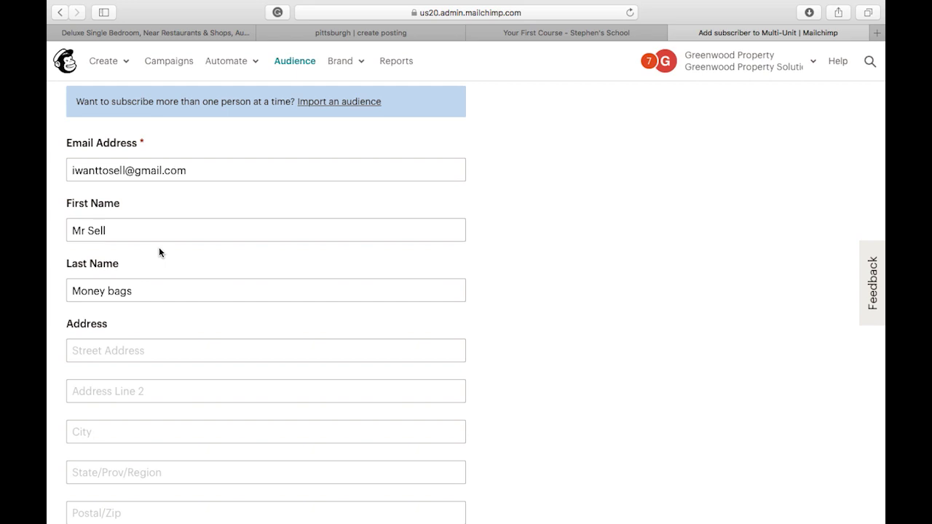
pyautogui.scroll(-5, 205, 497)
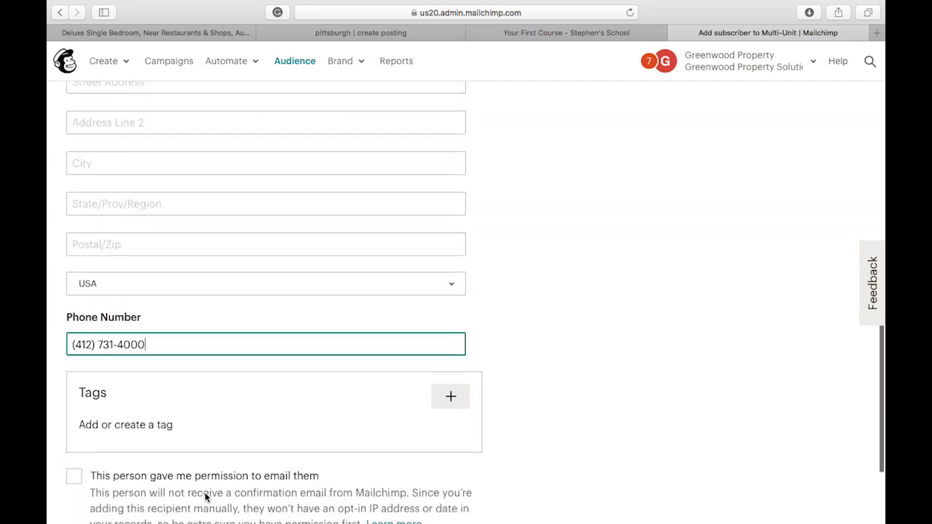
# Back on the $912 listing, page through the apartment photos to image 11 of 14.
pyautogui.click(212, 33)
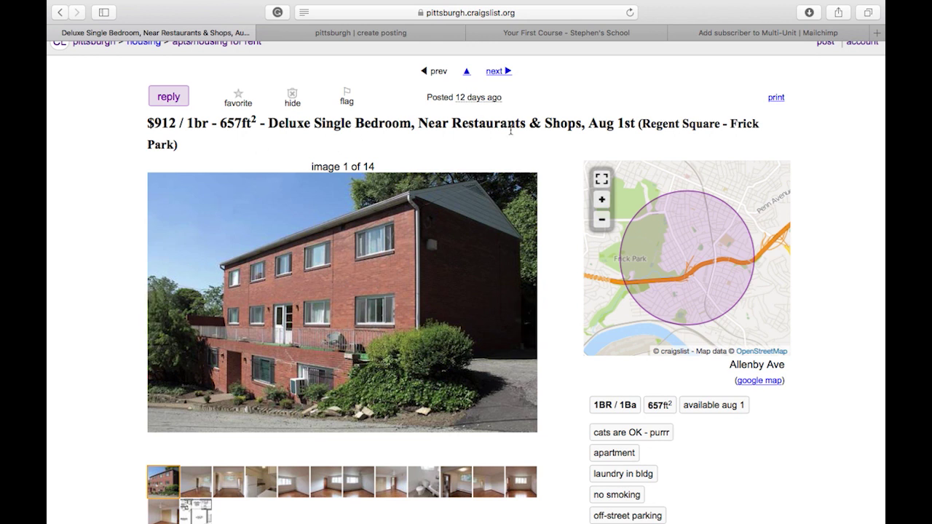
pyautogui.scroll(-1, 541, 145)
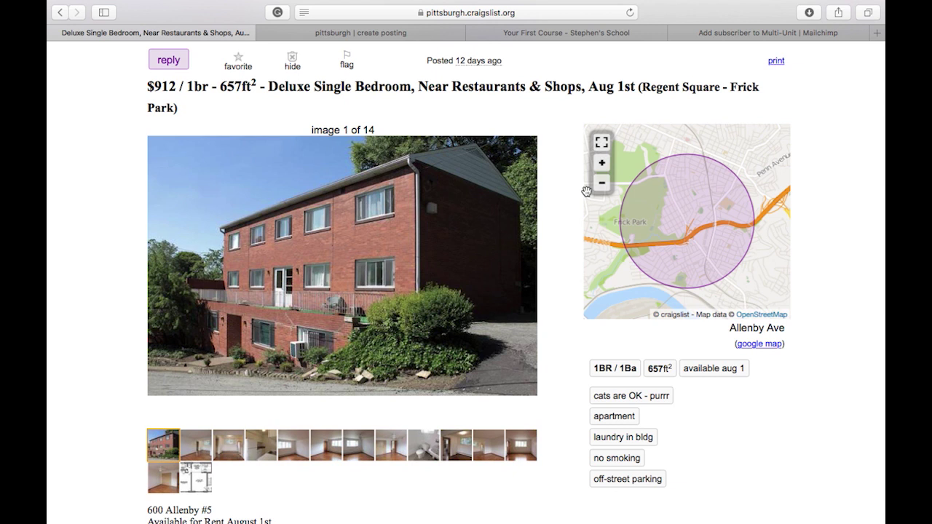
pyautogui.scroll(-2, 587, 192)
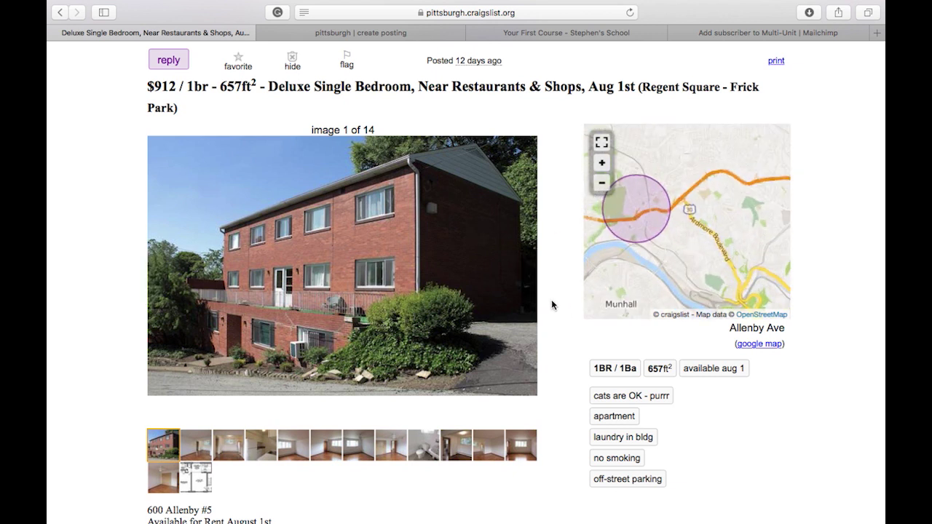
pyautogui.click(531, 280)
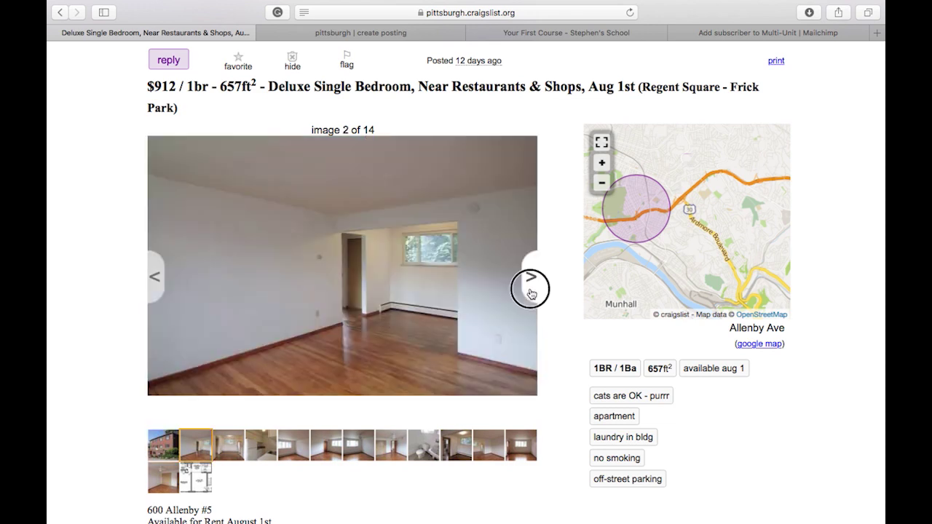
pyautogui.click(530, 285)
pyautogui.click(531, 293)
pyautogui.click(531, 293)
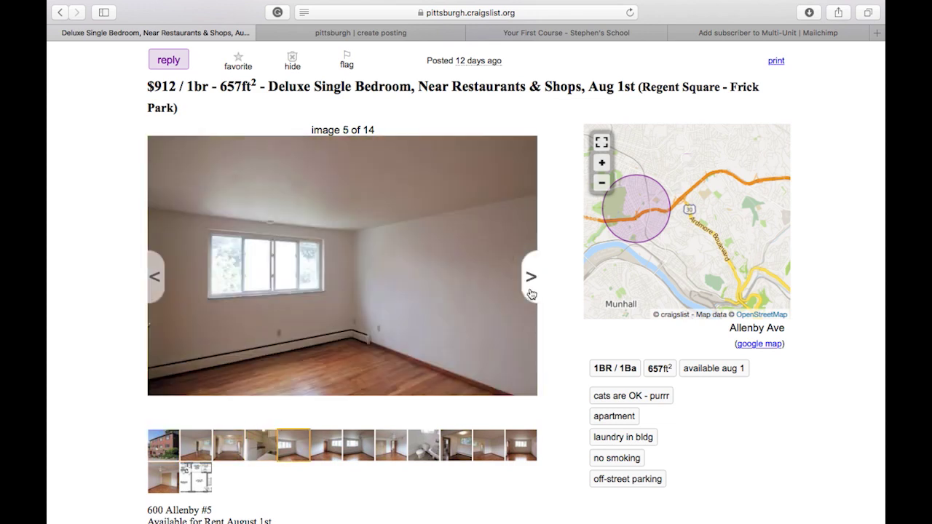
pyautogui.click(531, 294)
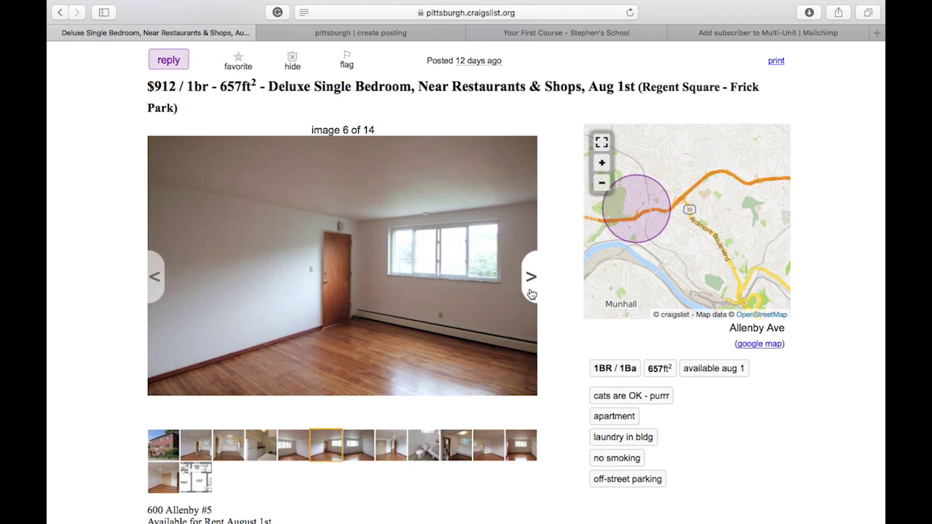
pyautogui.click(531, 291)
pyautogui.click(531, 291)
pyautogui.click(531, 291)
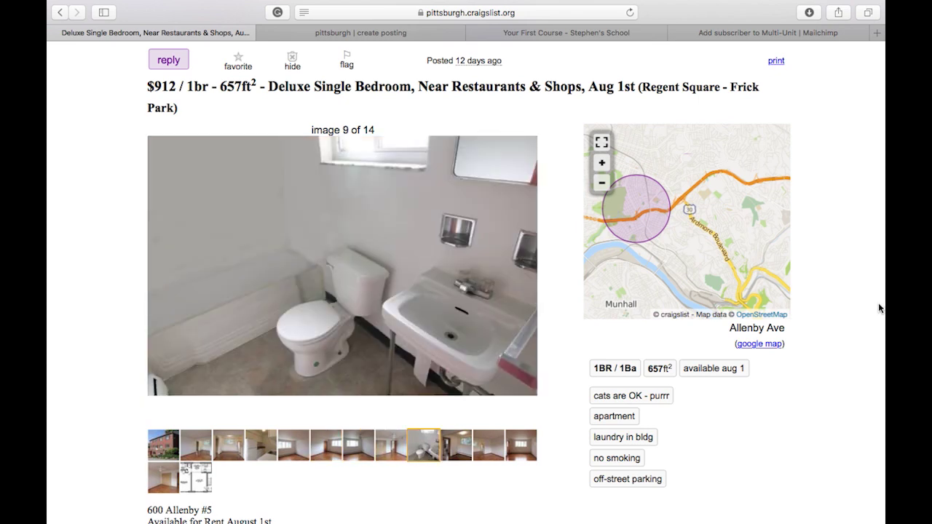
pyautogui.press('Right')
pyautogui.press('Right')
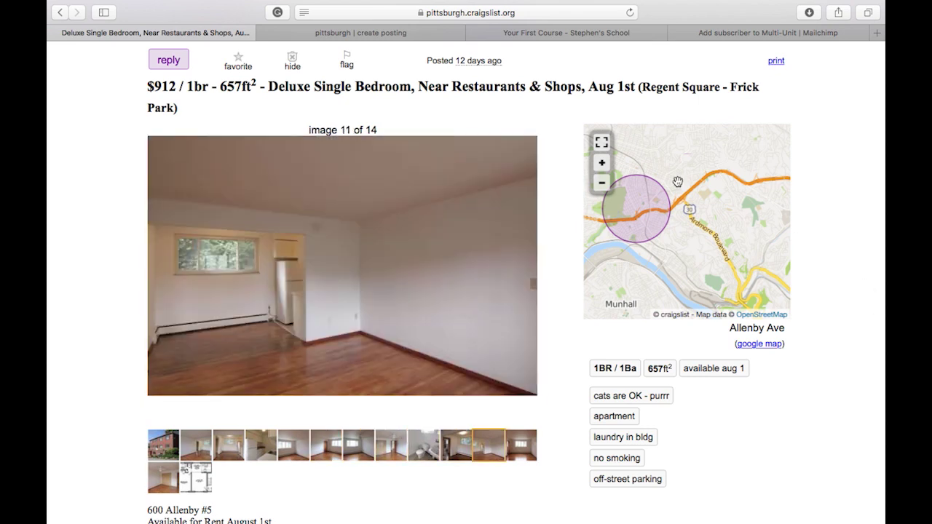
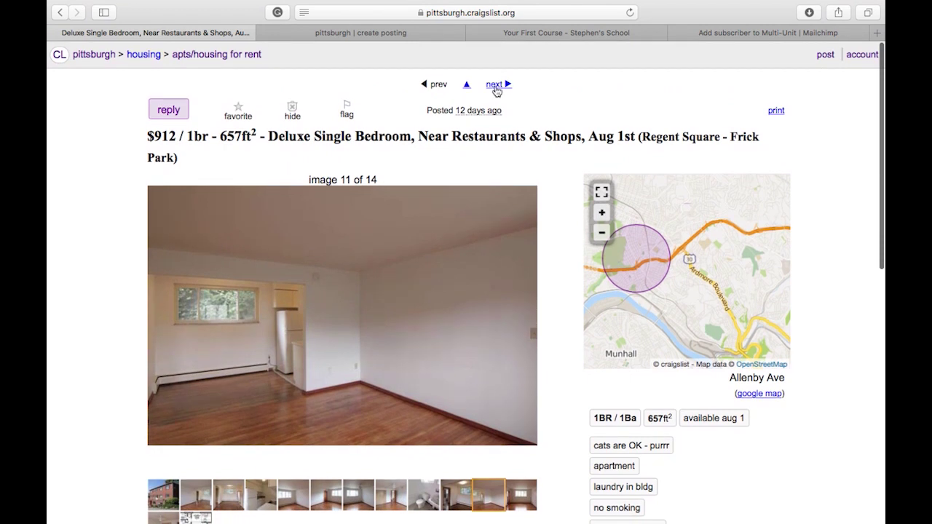
pyautogui.click(496, 85)
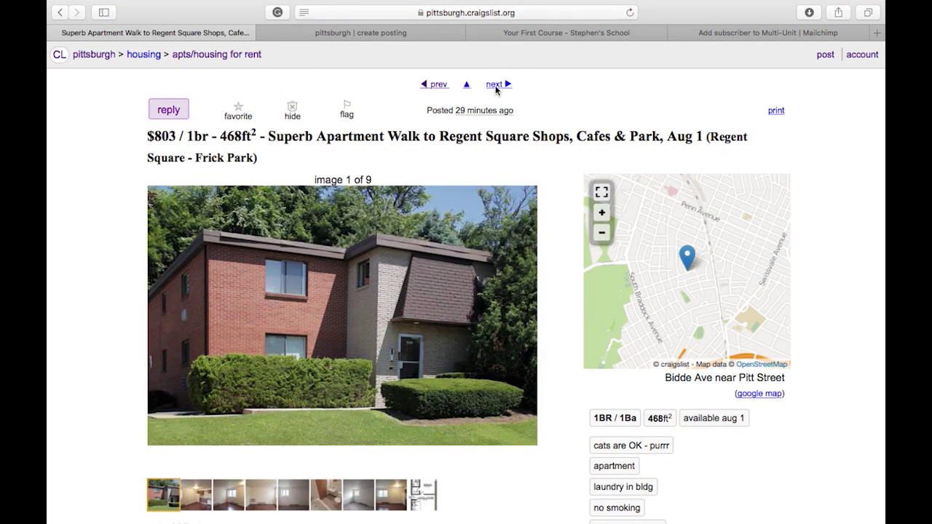
pyautogui.click(496, 87)
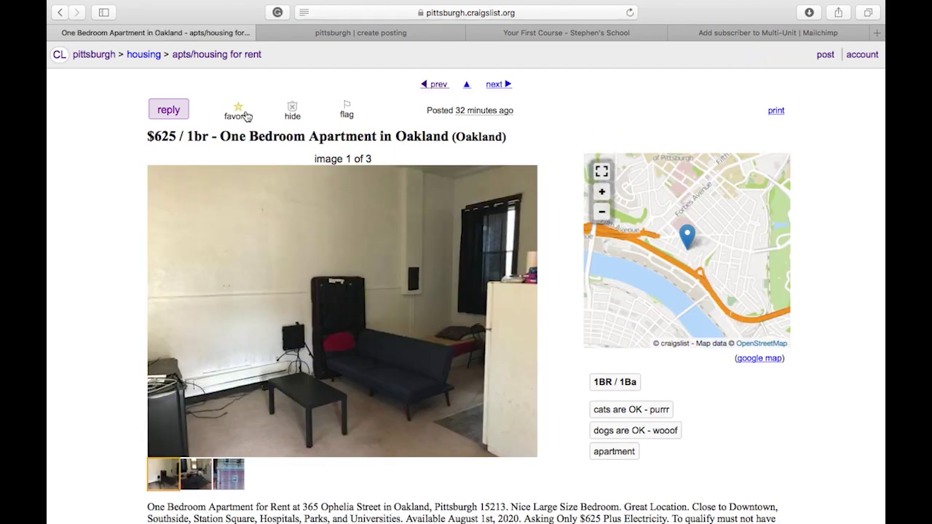
pyautogui.click(236, 58)
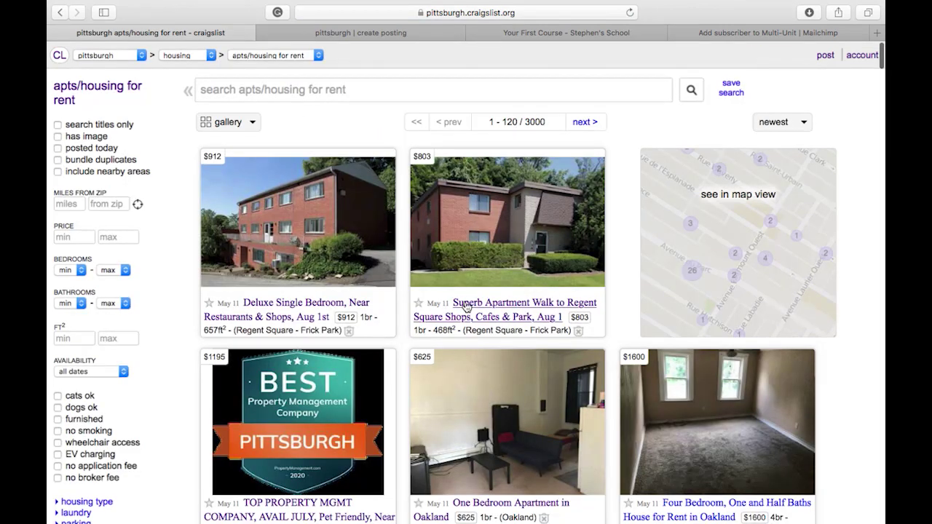
pyautogui.scroll(-5, 466, 306)
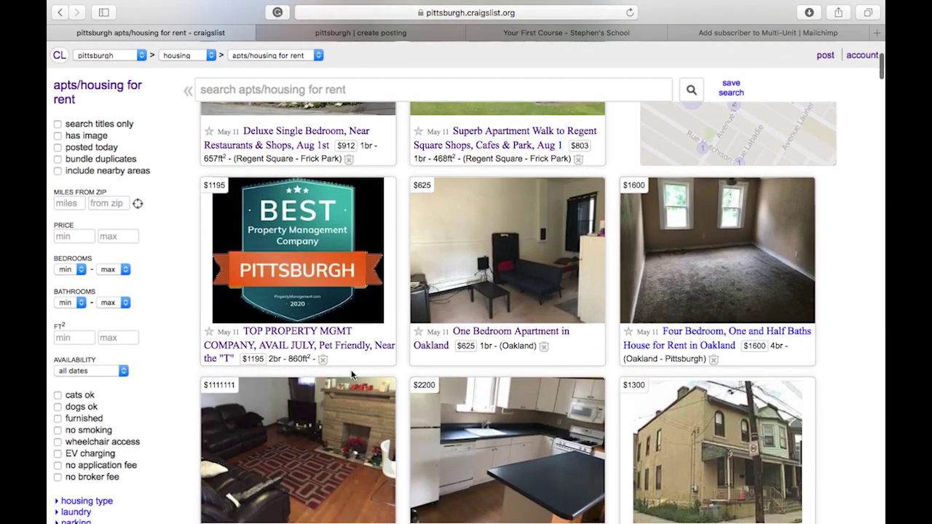
pyautogui.scroll(-5, 179, 437)
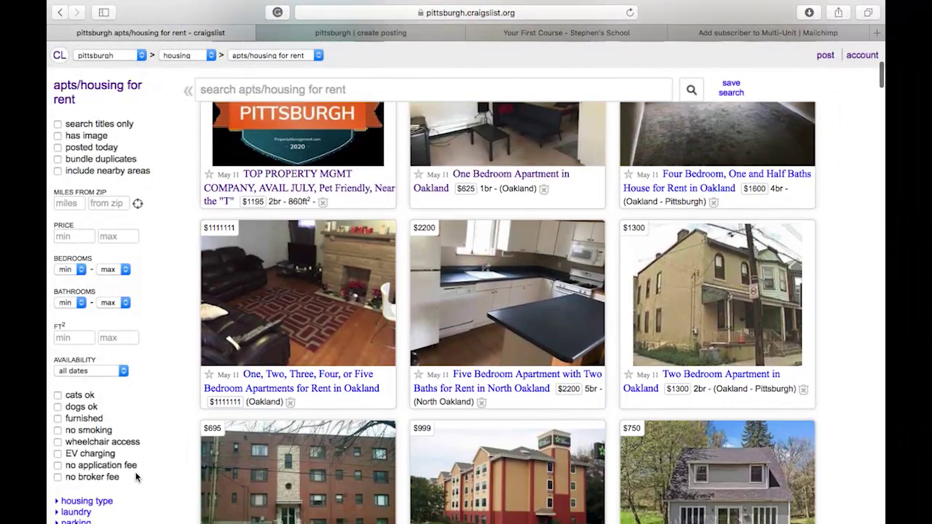
pyautogui.scroll(-3, 136, 477)
pyautogui.scroll(-4, 211, 495)
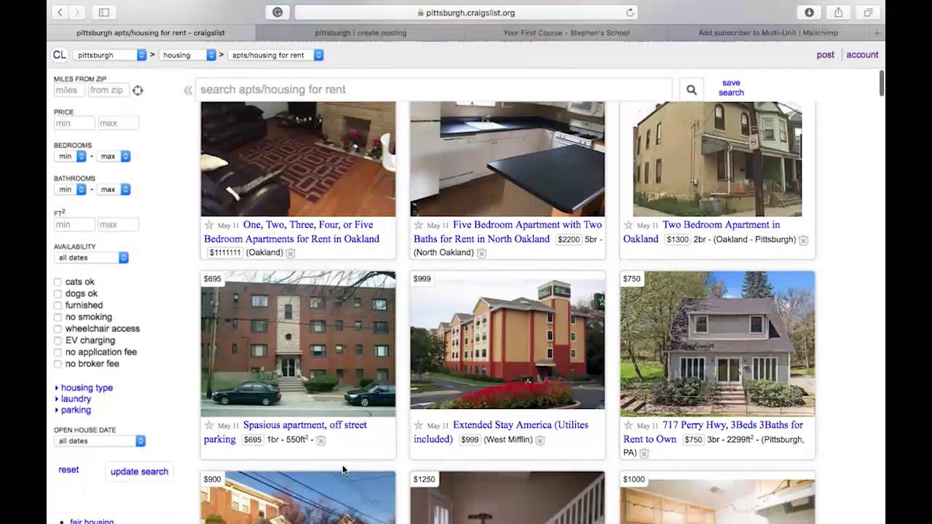
pyautogui.scroll(-3, 342, 470)
pyautogui.scroll(-1, 615, 339)
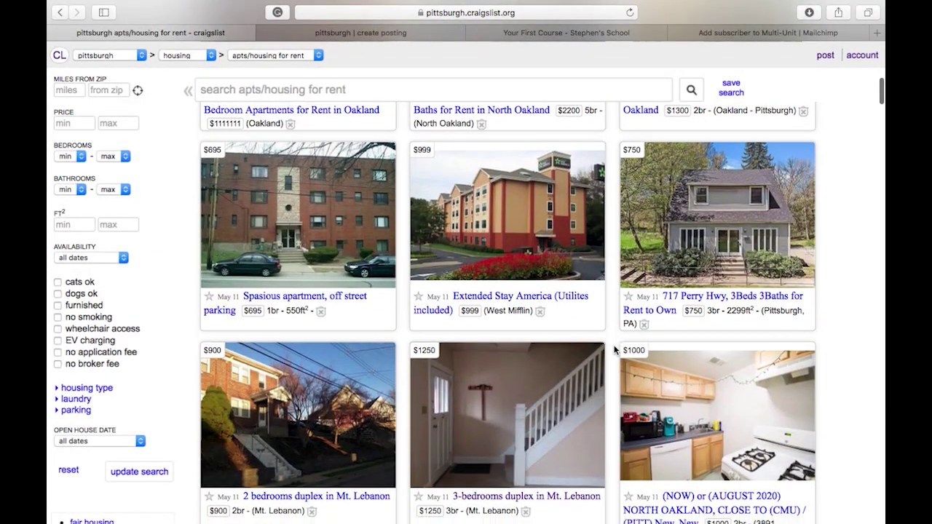
pyautogui.click(707, 223)
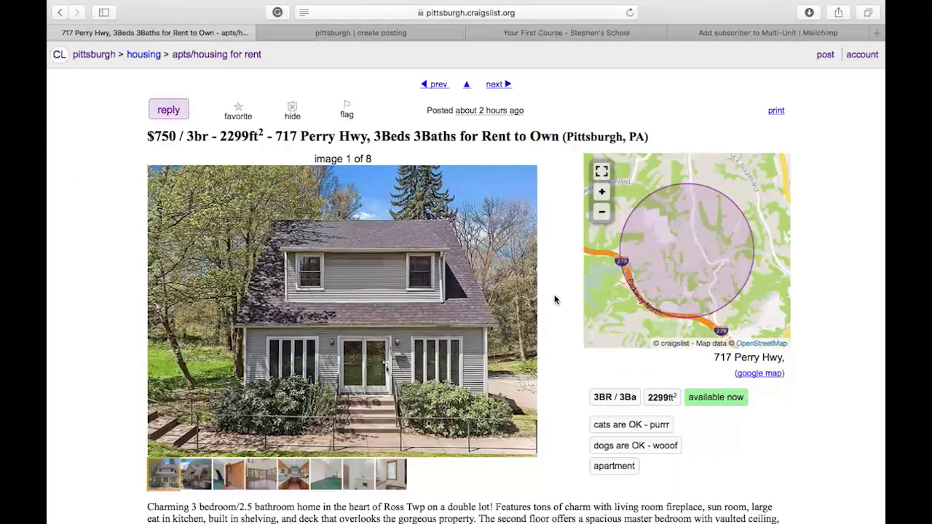
pyautogui.click(532, 310)
pyautogui.click(532, 310)
pyautogui.click(532, 312)
pyautogui.click(533, 313)
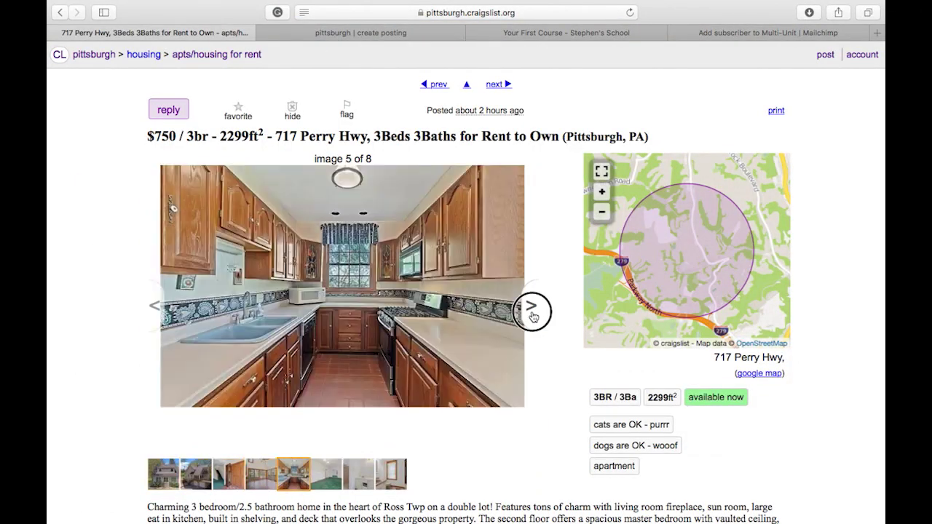
pyautogui.click(532, 312)
pyautogui.click(533, 312)
pyautogui.click(532, 311)
pyautogui.click(532, 312)
pyautogui.click(533, 312)
pyautogui.click(533, 312)
pyautogui.click(532, 312)
pyautogui.scroll(-1, 594, 450)
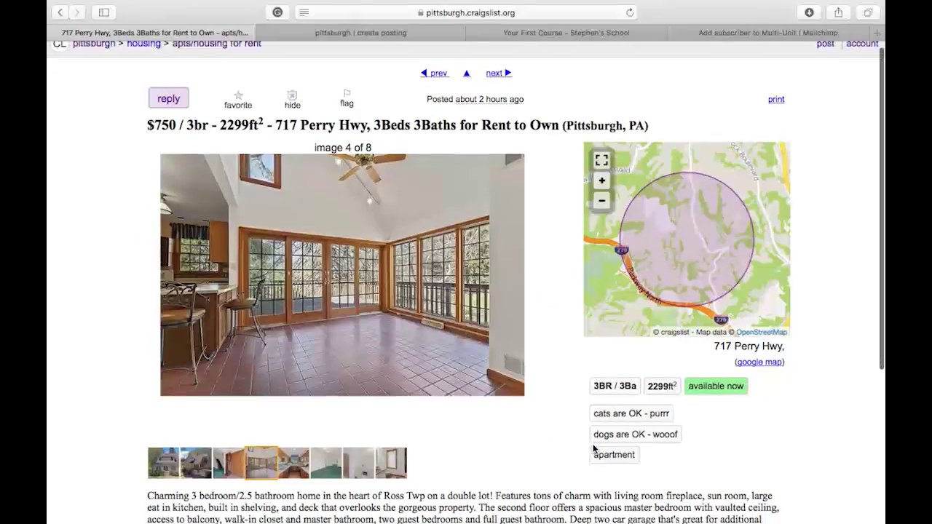
pyautogui.scroll(-3, 594, 449)
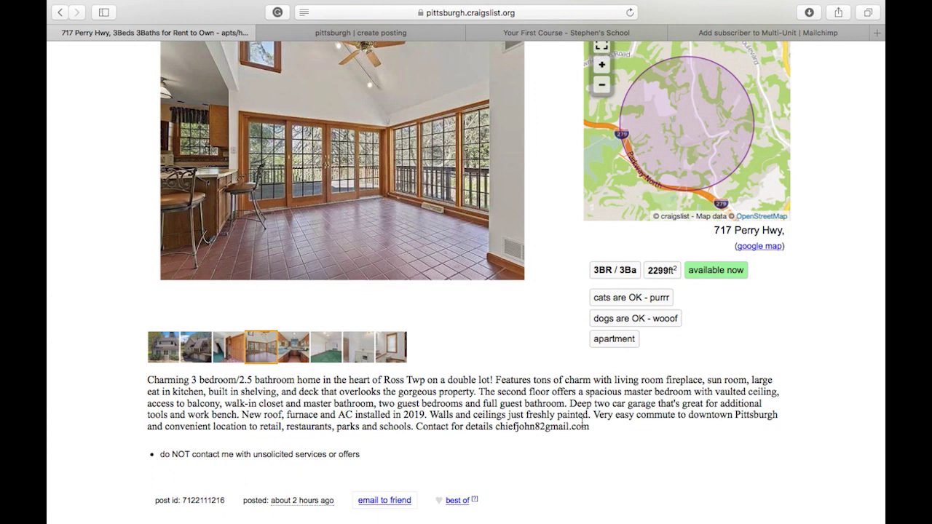
pyautogui.scroll(1, 572, 400)
pyautogui.scroll(4, 572, 399)
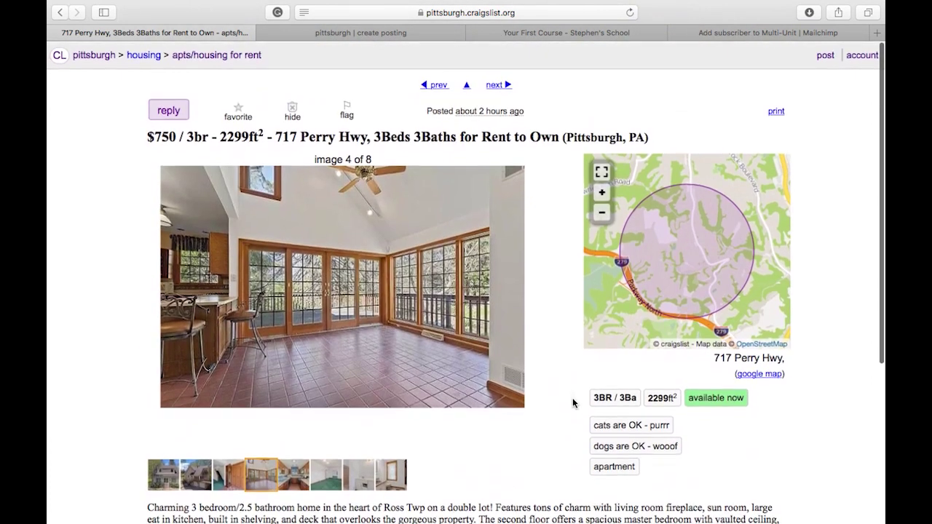
pyautogui.click(182, 110)
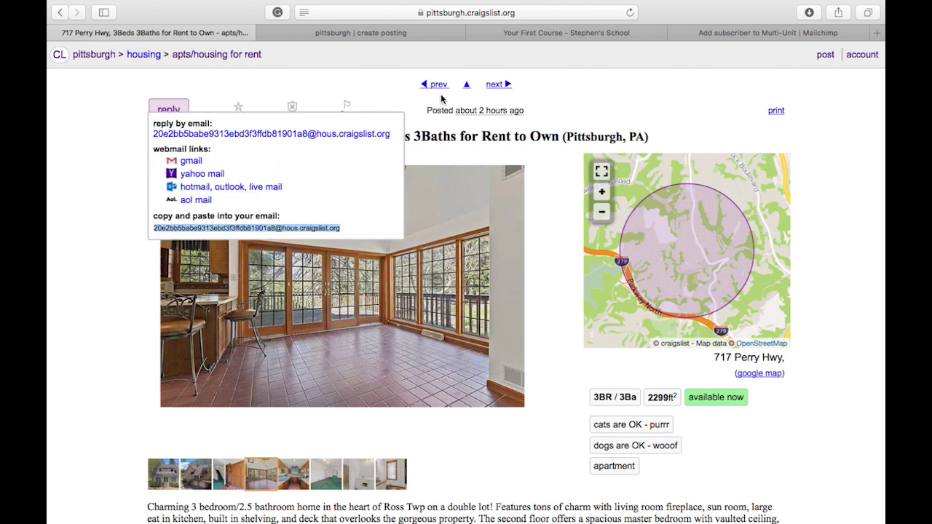
# Return to the rental results and open the $850 Mt. Washington remodeled 1-bedroom listing.
pyautogui.click(218, 56)
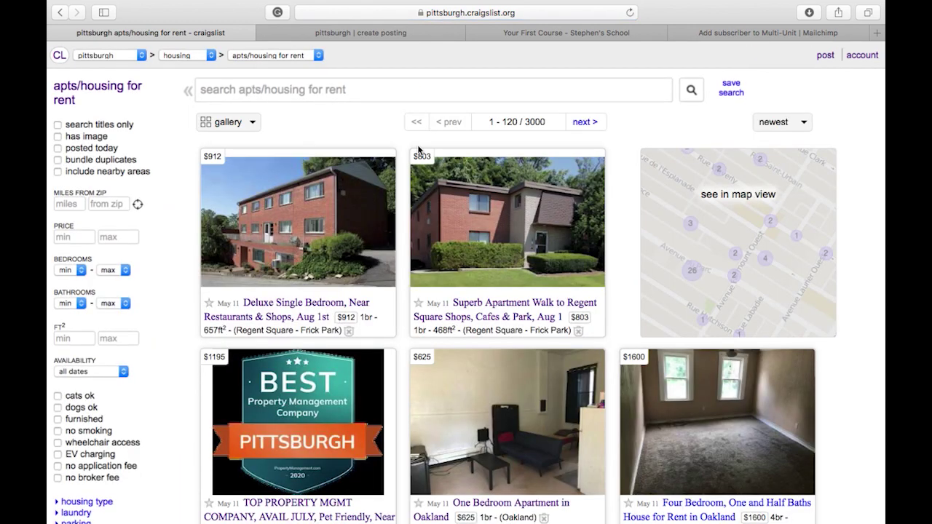
pyautogui.scroll(-3, 516, 370)
pyautogui.scroll(-5, 516, 370)
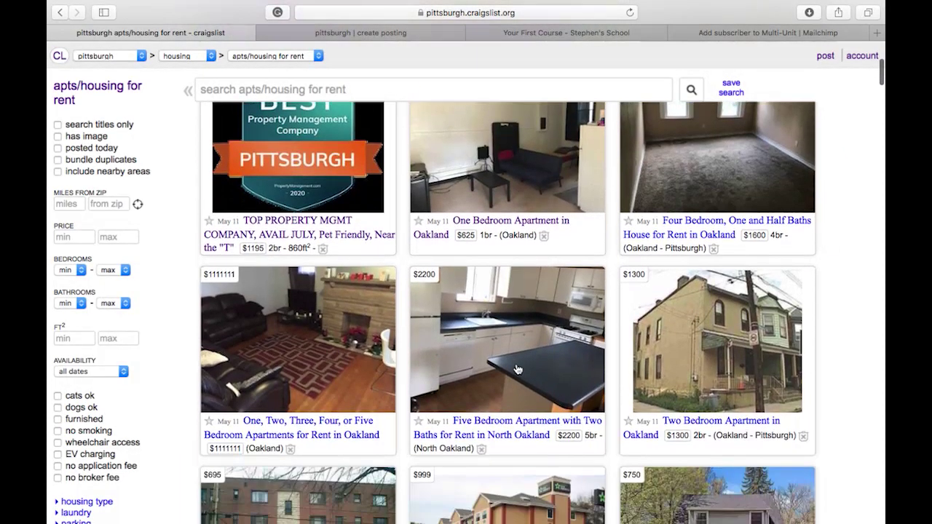
pyautogui.scroll(-8, 742, 444)
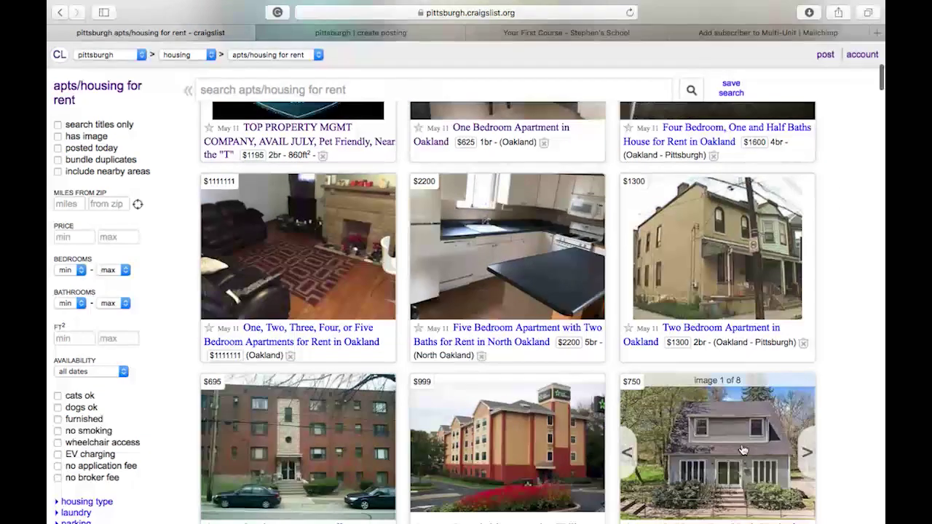
pyautogui.scroll(-10, 743, 450)
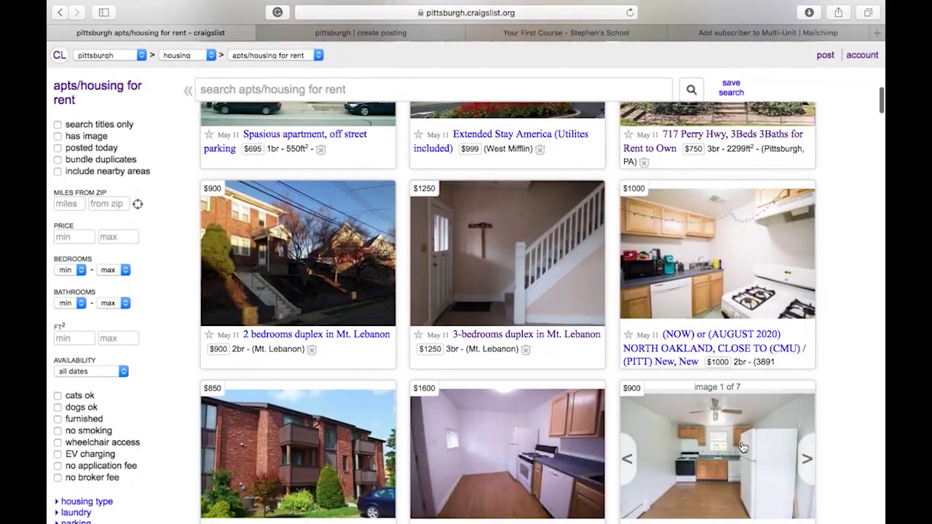
pyautogui.scroll(-3, 743, 447)
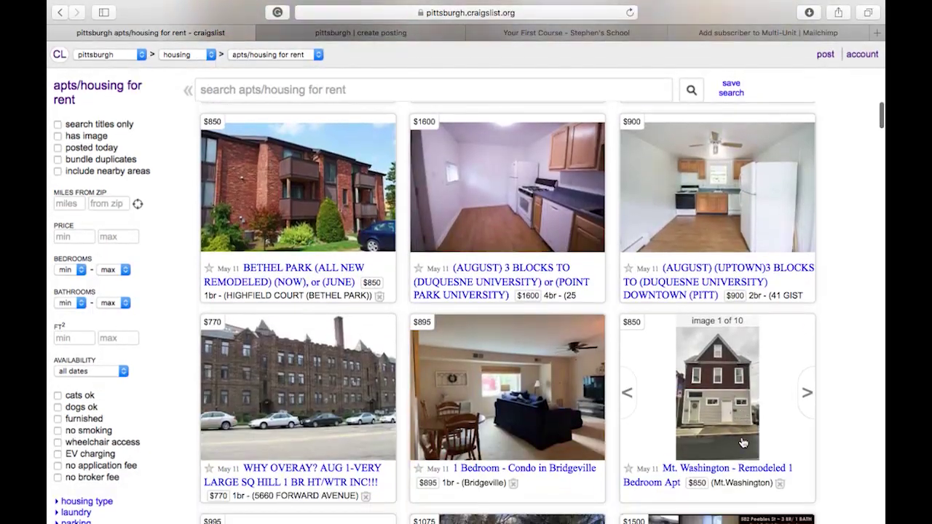
pyautogui.click(747, 405)
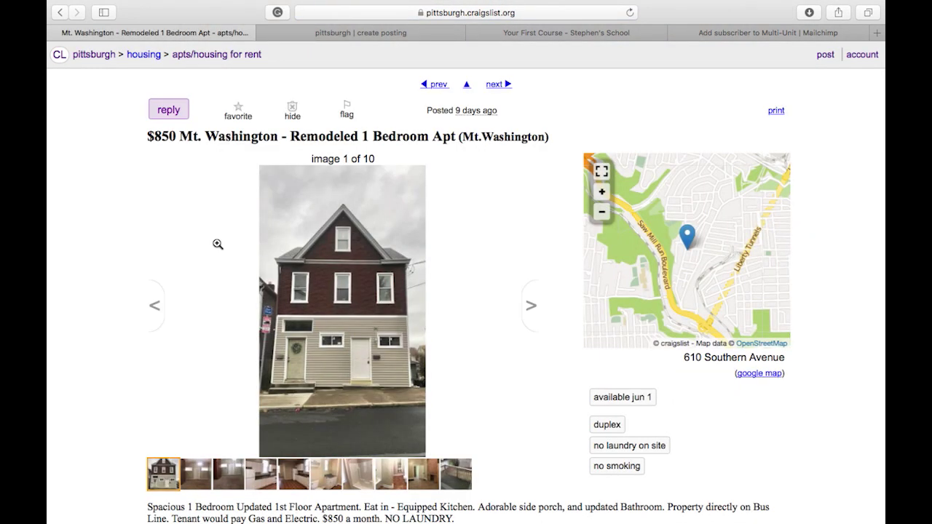
pyautogui.click(169, 112)
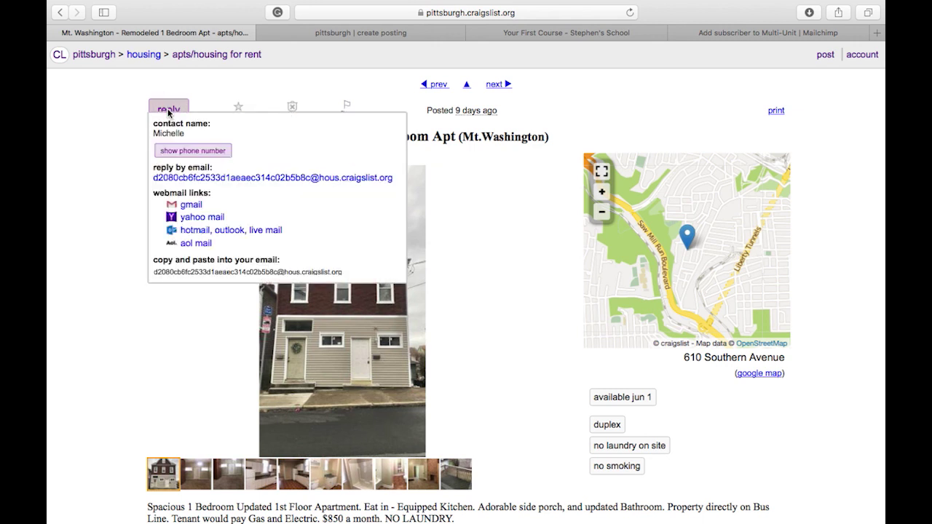
pyautogui.click(180, 153)
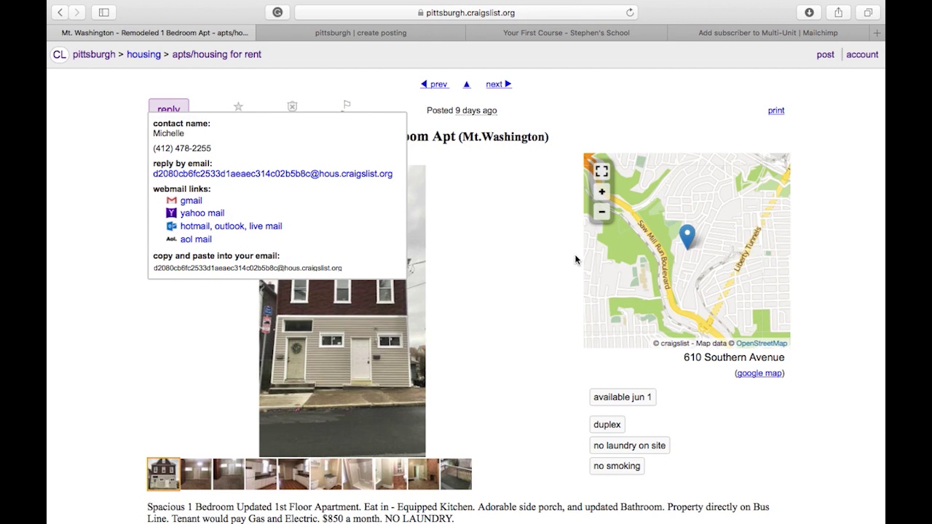
pyautogui.scroll(-4, 726, 410)
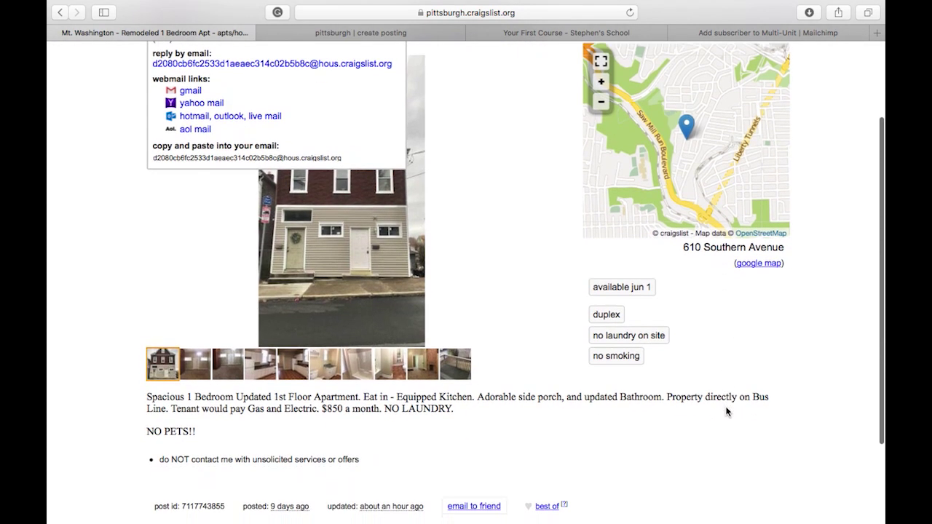
pyautogui.scroll(-2, 727, 410)
pyautogui.scroll(5, 726, 410)
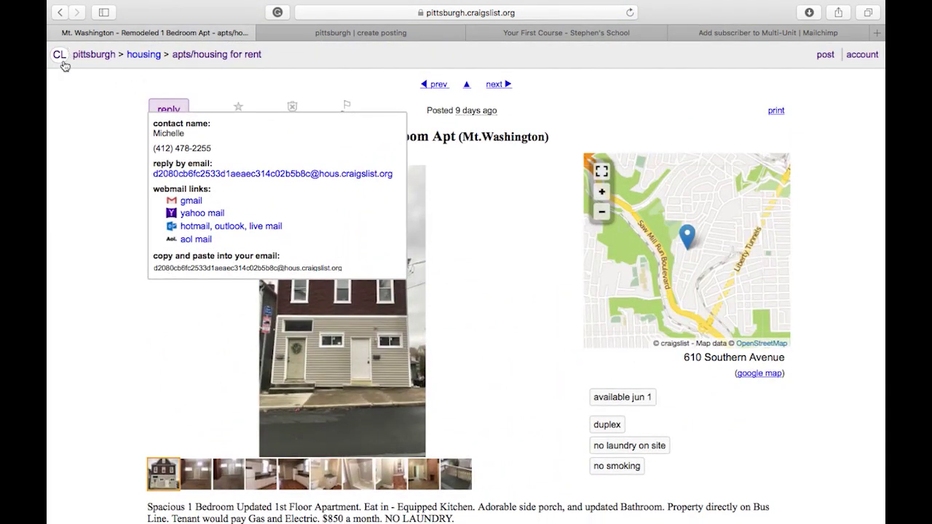
# From the Pittsburgh home page, start a new posting with housing offered as its type.
pyautogui.click(61, 64)
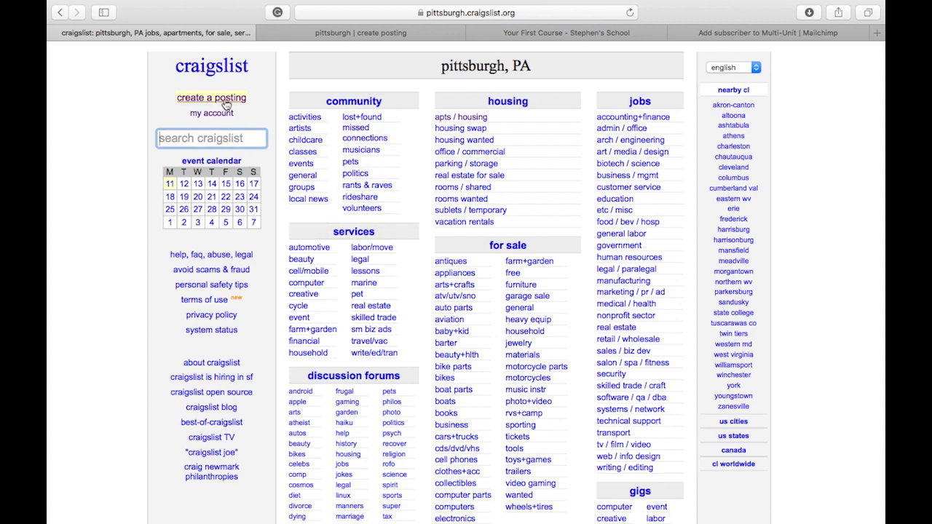
pyautogui.click(227, 105)
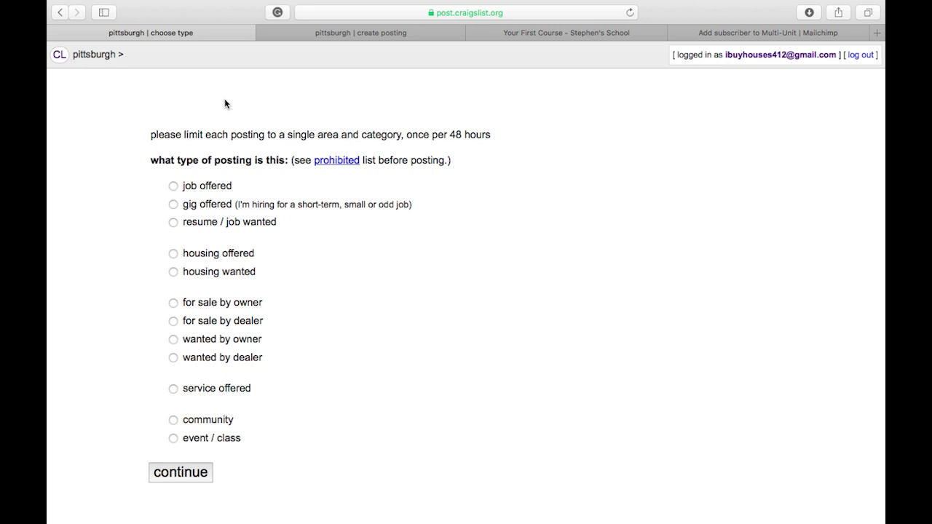
pyautogui.scroll(-1, 196, 394)
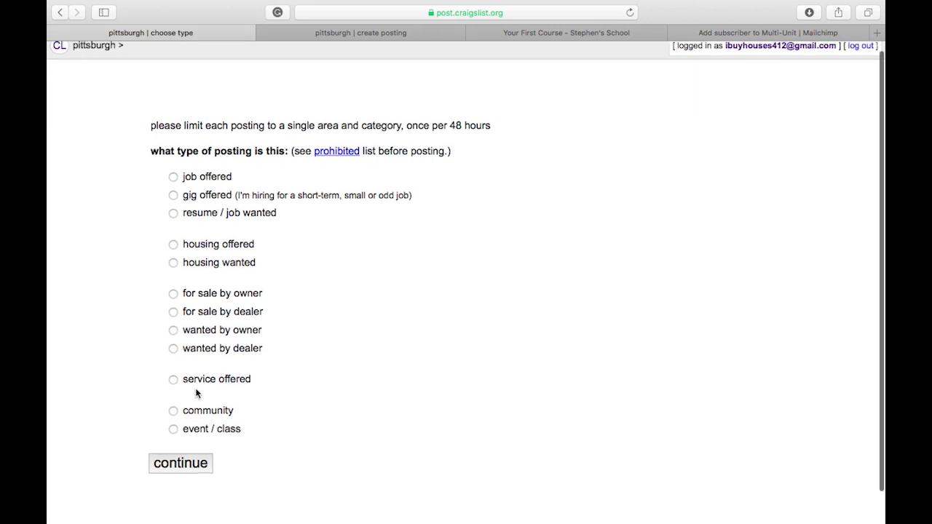
pyautogui.scroll(-2, 196, 389)
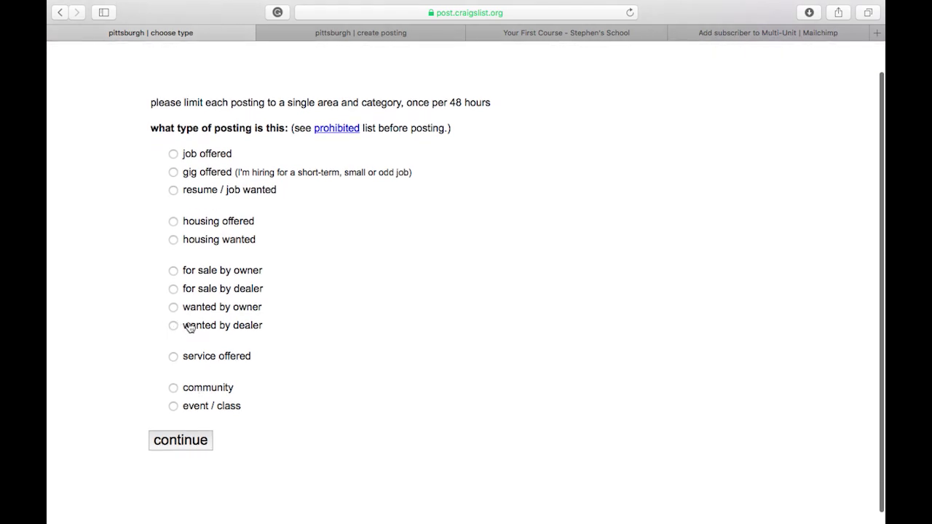
pyautogui.click(173, 222)
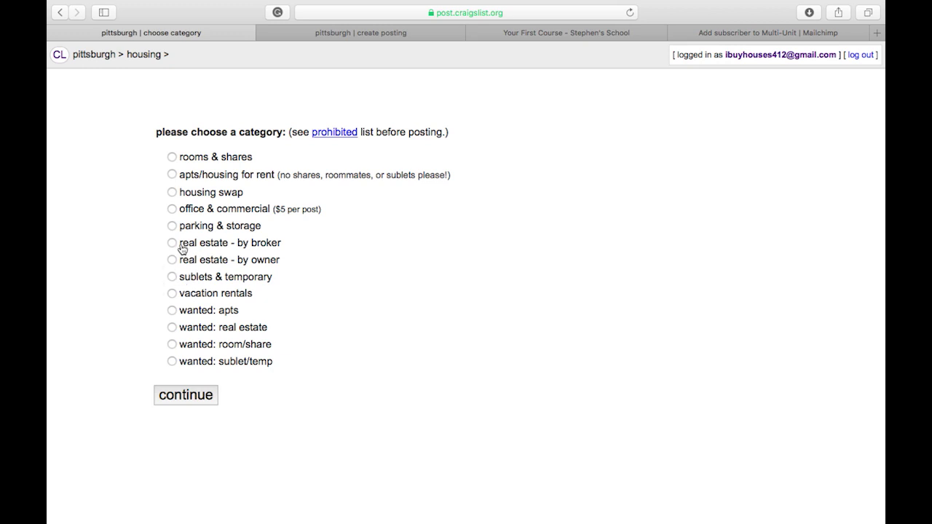
# Choose real estate by owner, then switch to the $90000 3br Swissvale draft preview tab.
pyautogui.click(174, 262)
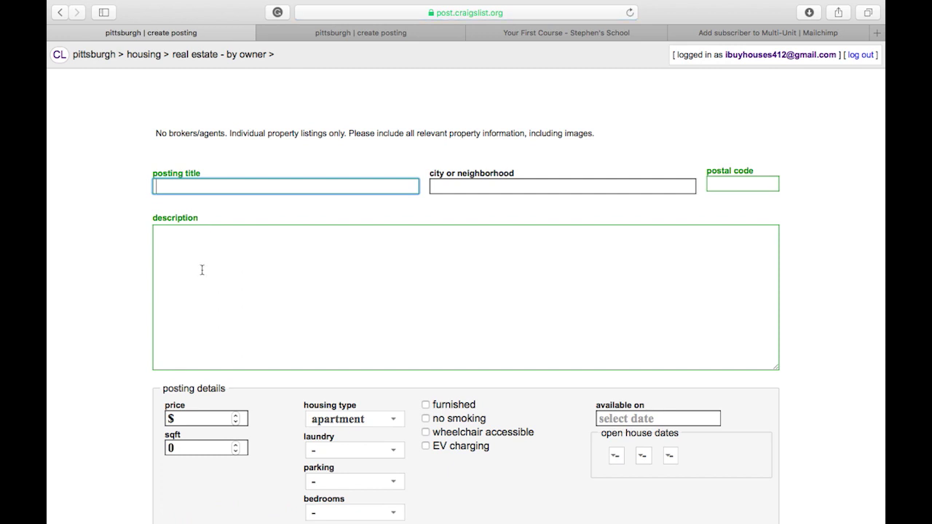
pyautogui.scroll(-6, 219, 351)
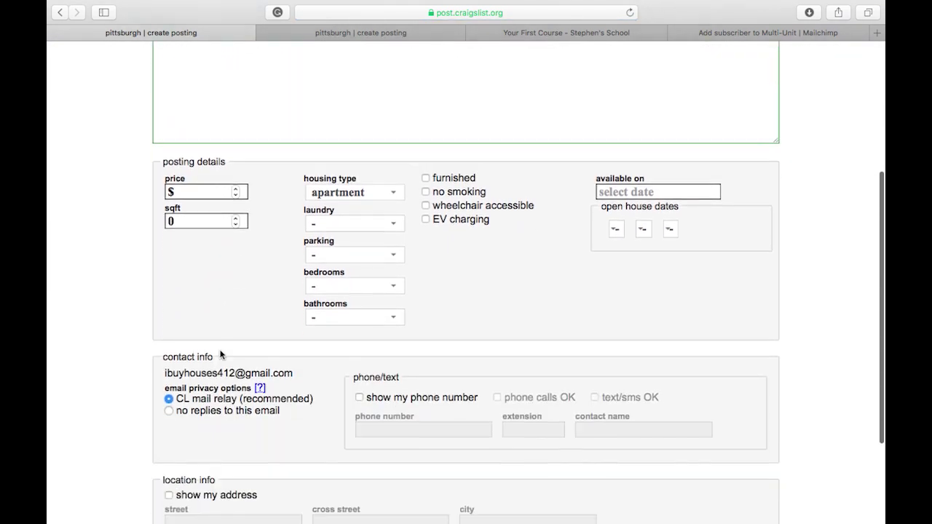
pyautogui.scroll(5, 218, 351)
pyautogui.scroll(-8, 221, 355)
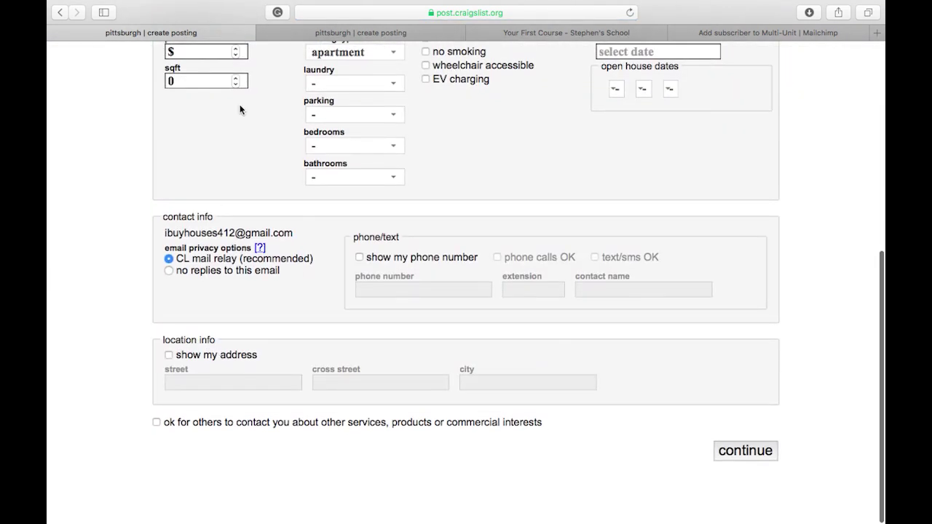
pyautogui.scroll(10, 237, 116)
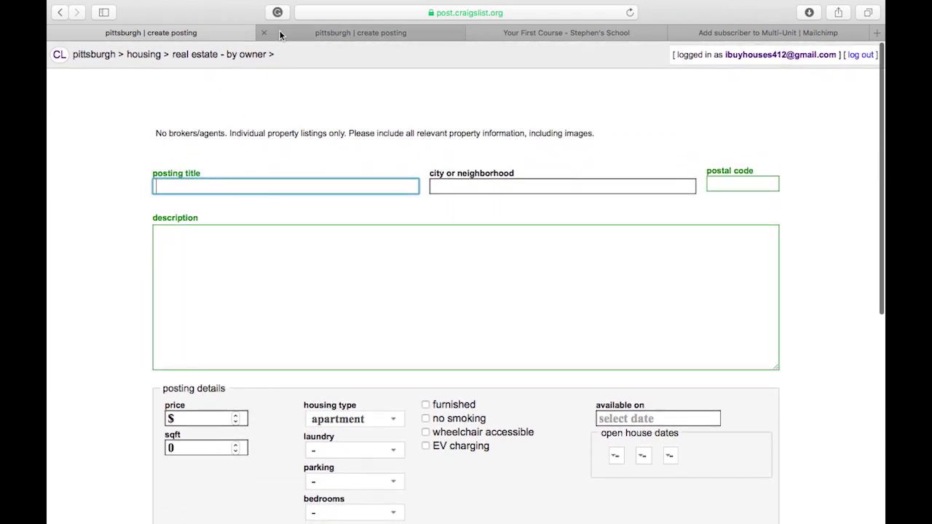
pyautogui.click(279, 32)
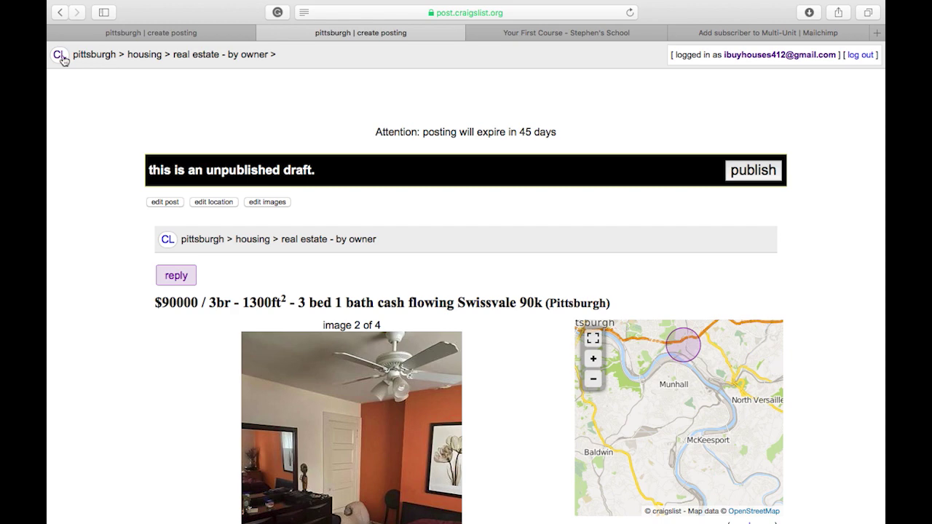
# Open the Swissvale draft for editing and check its posting title.
pyautogui.click(166, 203)
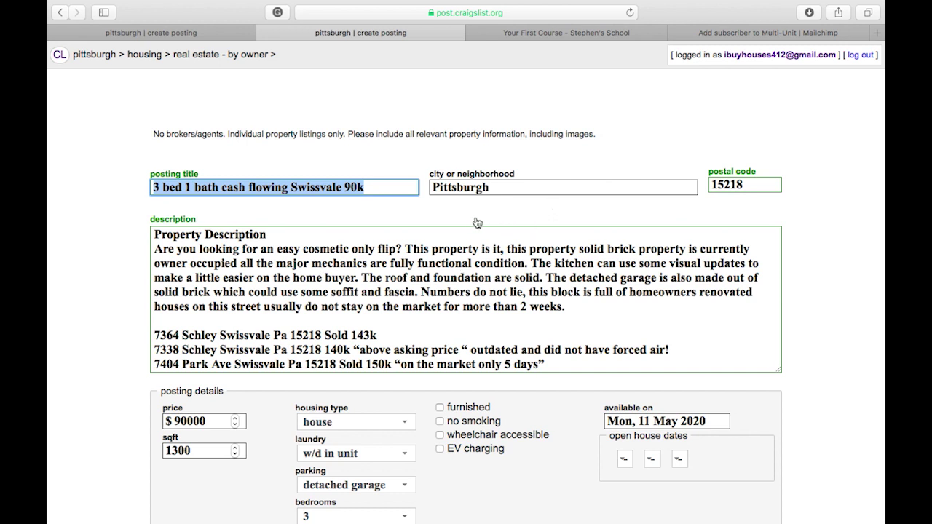
pyautogui.click(381, 180)
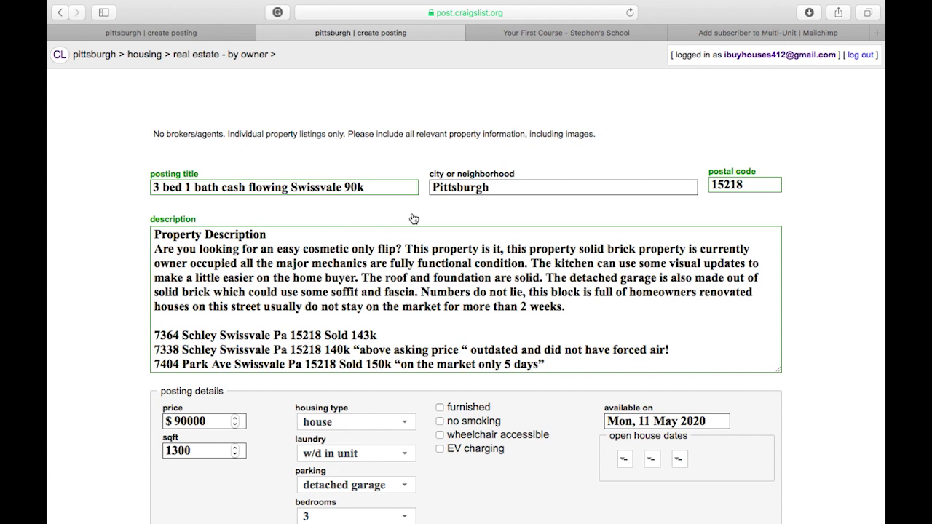
pyautogui.press('Tab')
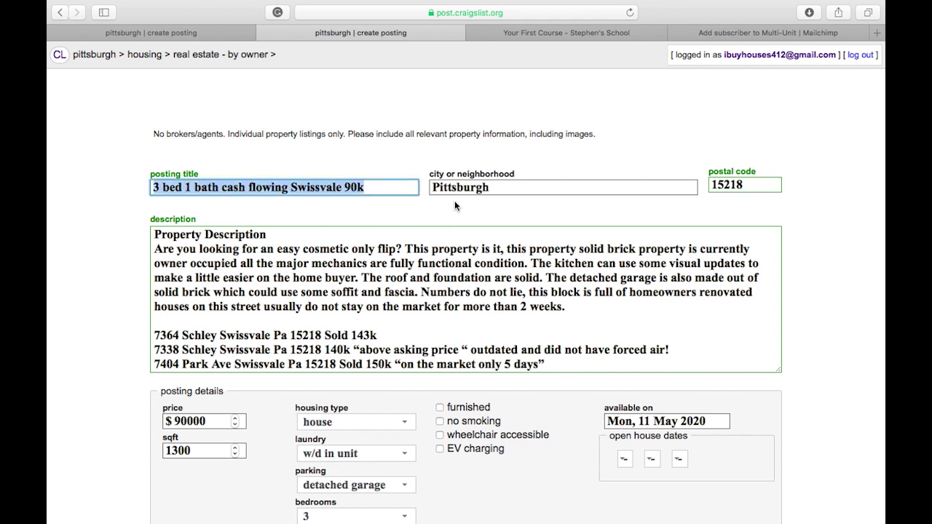
pyautogui.scroll(-1, 430, 306)
pyautogui.scroll(1, 430, 307)
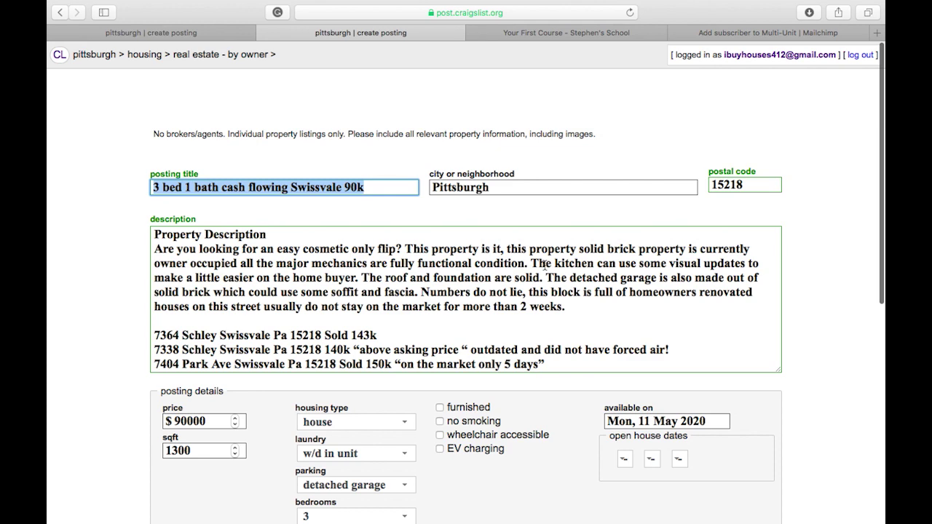
# Review the $90000, 1300 sqft, 3 bed 1 bath details and contact info, then continue unchanged.
pyautogui.scroll(-1, 545, 268)
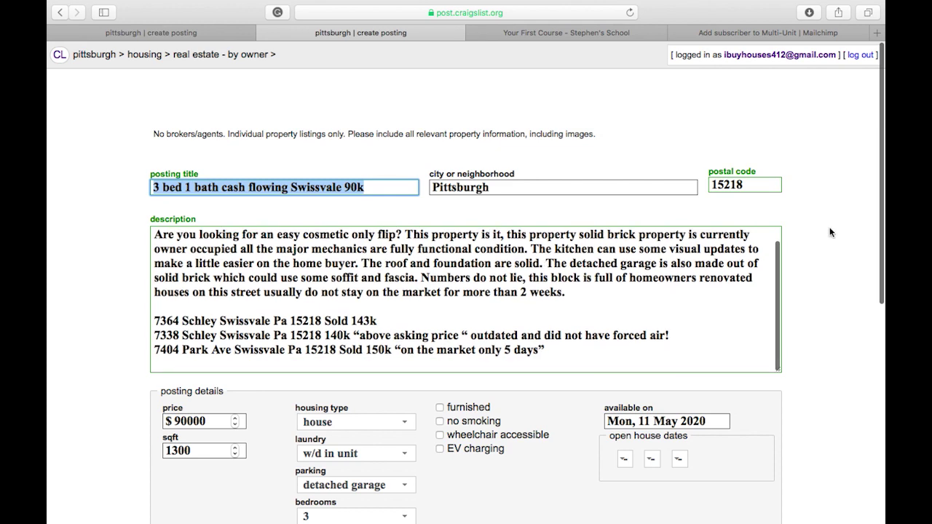
pyautogui.scroll(-3, 857, 254)
pyautogui.scroll(-2, 857, 253)
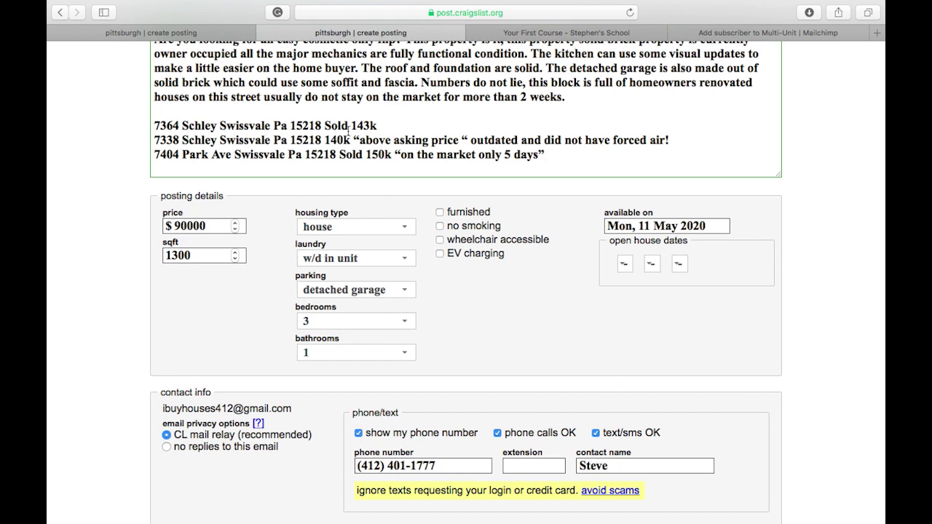
pyautogui.scroll(-2, 349, 131)
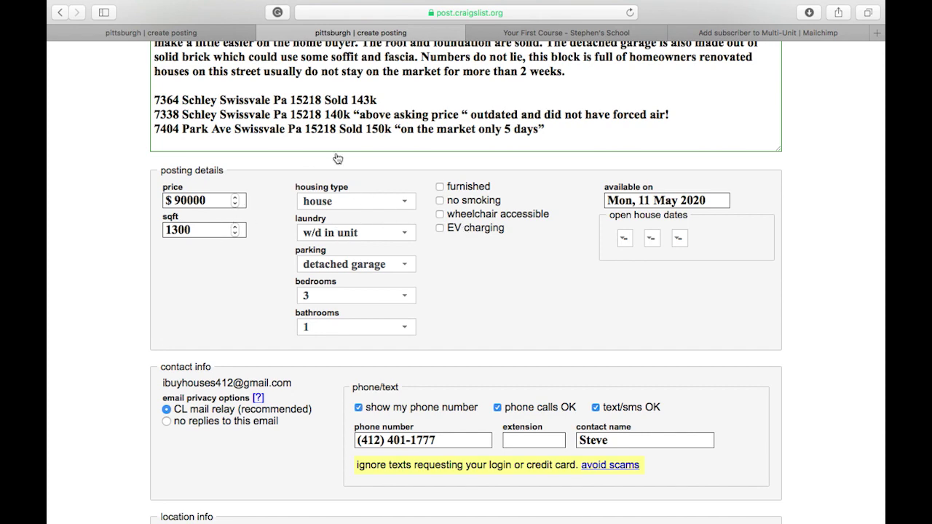
pyautogui.scroll(-1, 335, 156)
pyautogui.scroll(2, 335, 172)
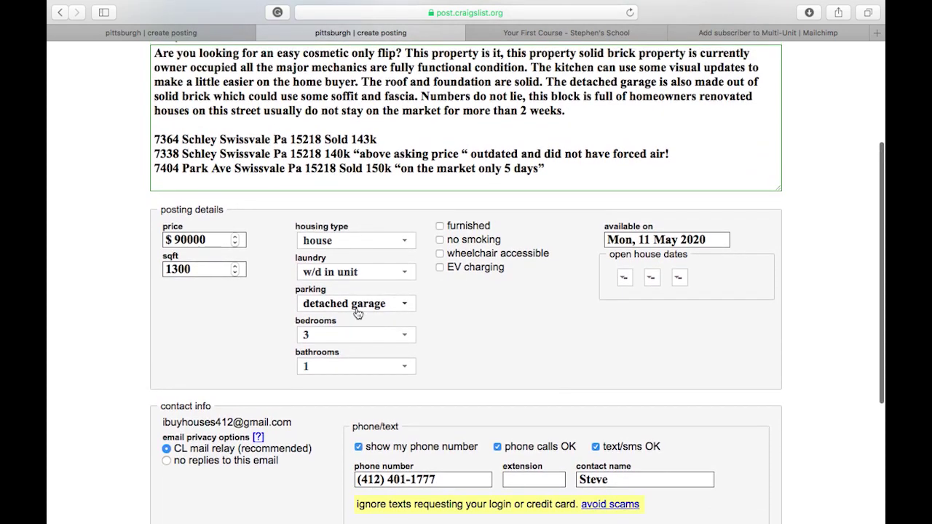
pyautogui.scroll(-4, 401, 413)
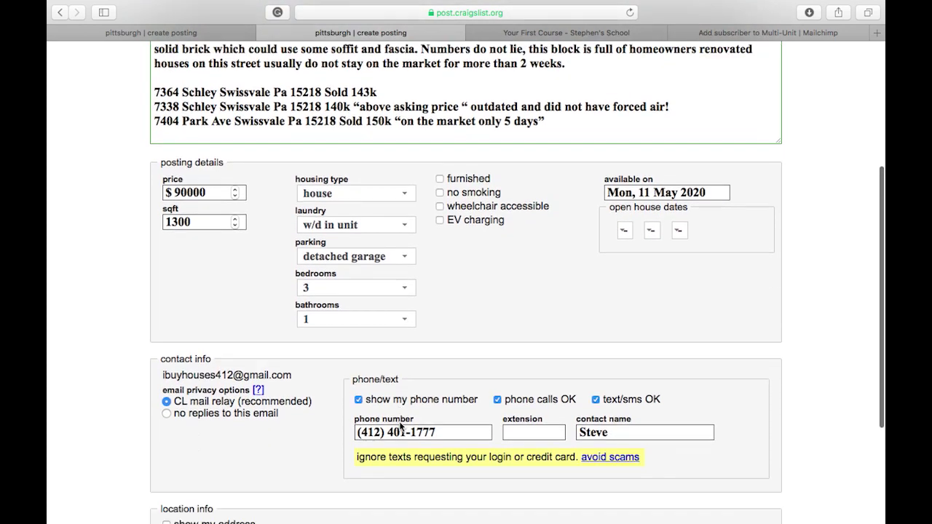
pyautogui.scroll(-2, 399, 427)
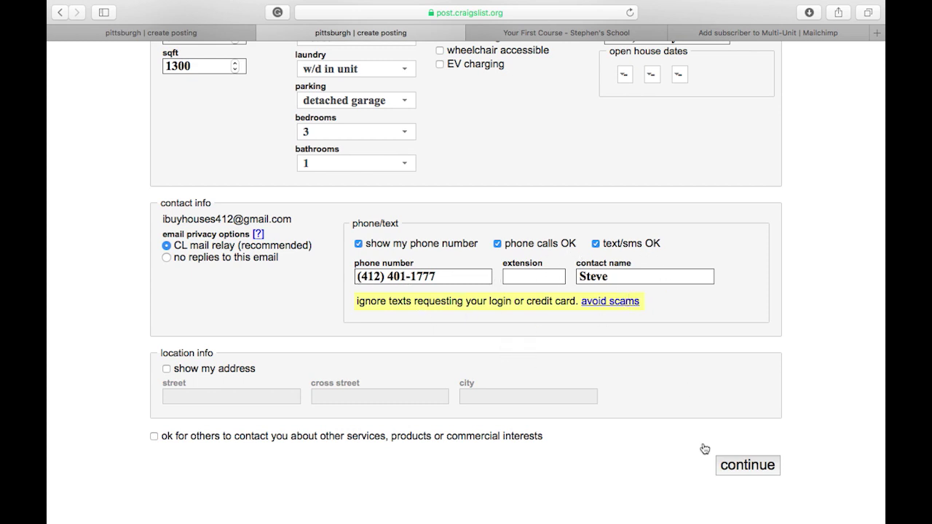
pyautogui.click(748, 466)
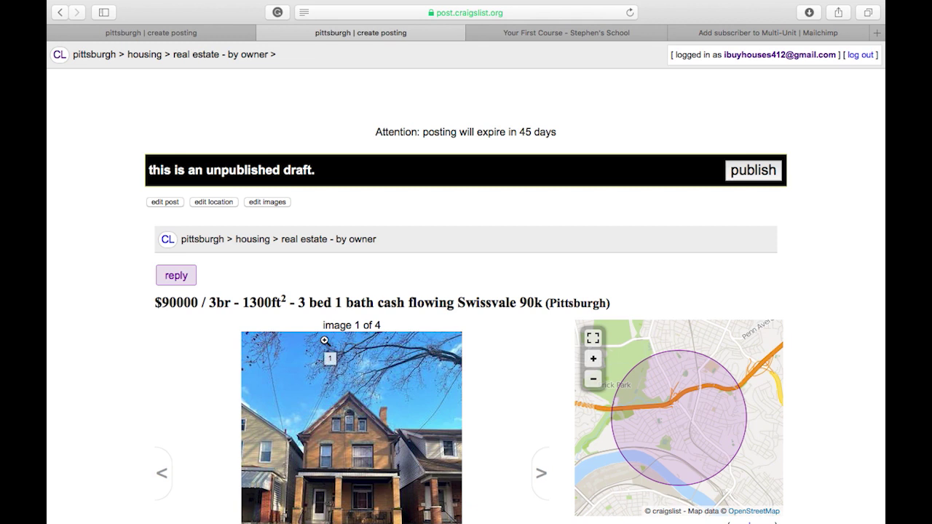
pyautogui.scroll(-3, 328, 346)
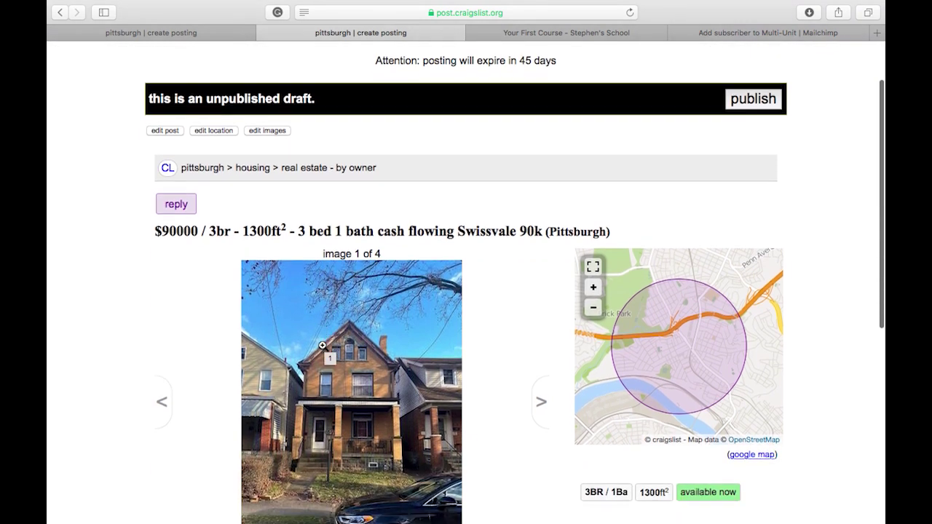
pyautogui.scroll(-3, 449, 329)
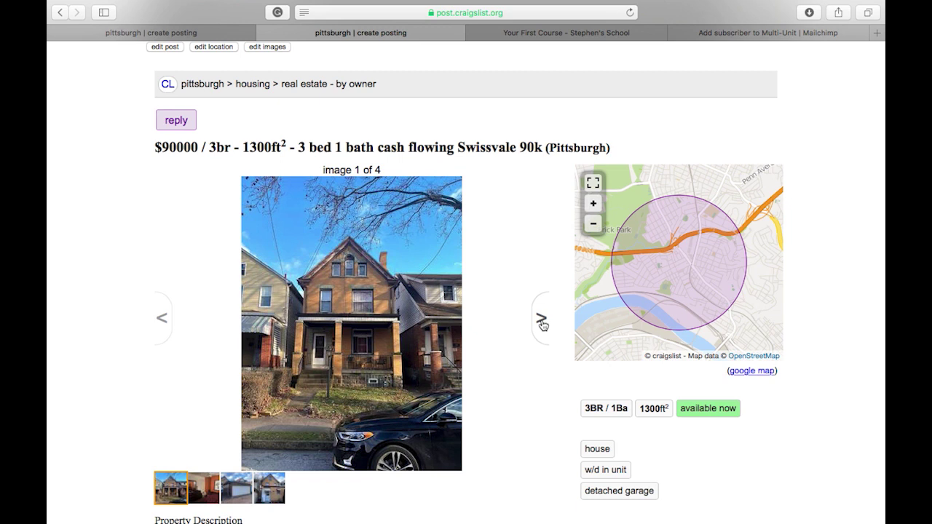
pyautogui.click(541, 322)
pyautogui.click(538, 325)
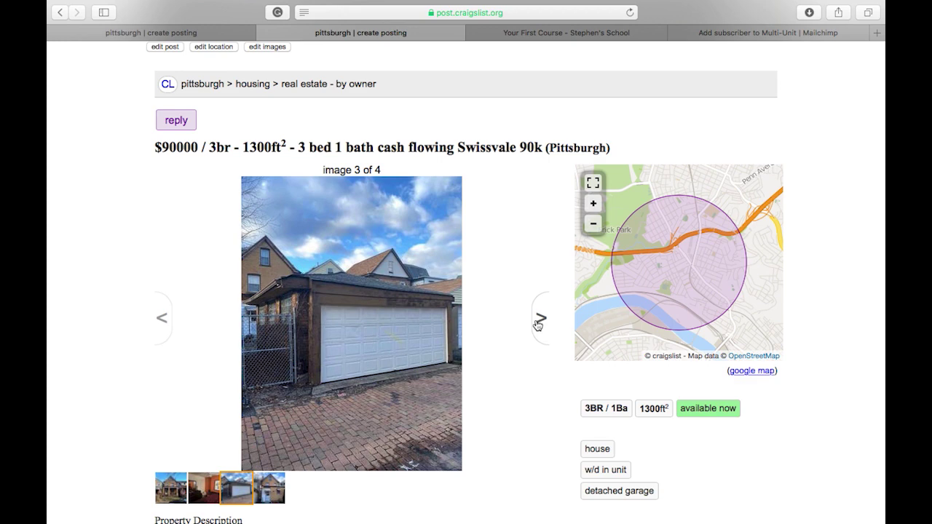
pyautogui.click(539, 326)
pyautogui.scroll(-5, 541, 358)
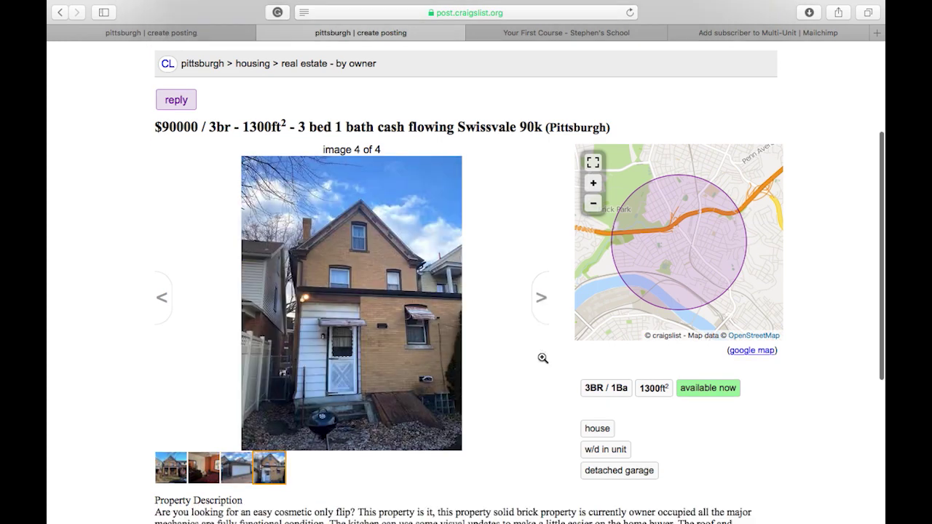
pyautogui.scroll(7, 541, 357)
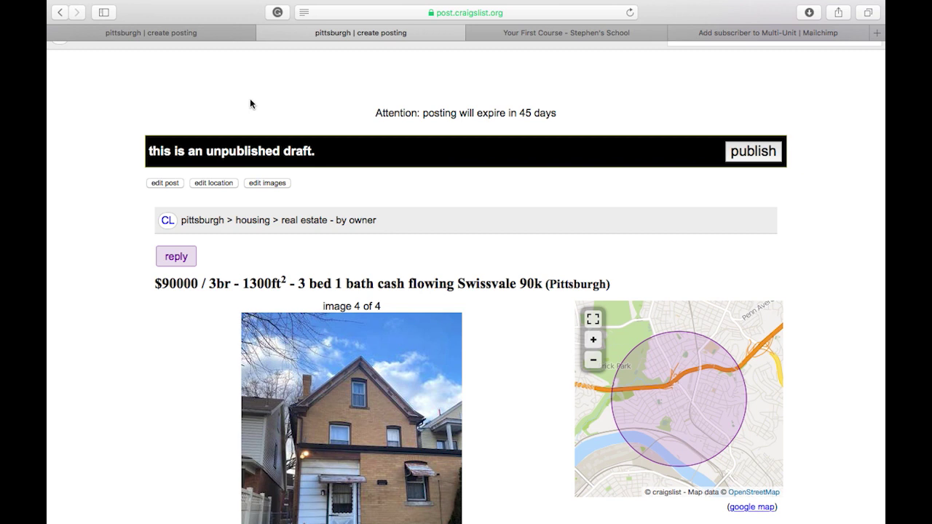
pyautogui.scroll(2, 450, 189)
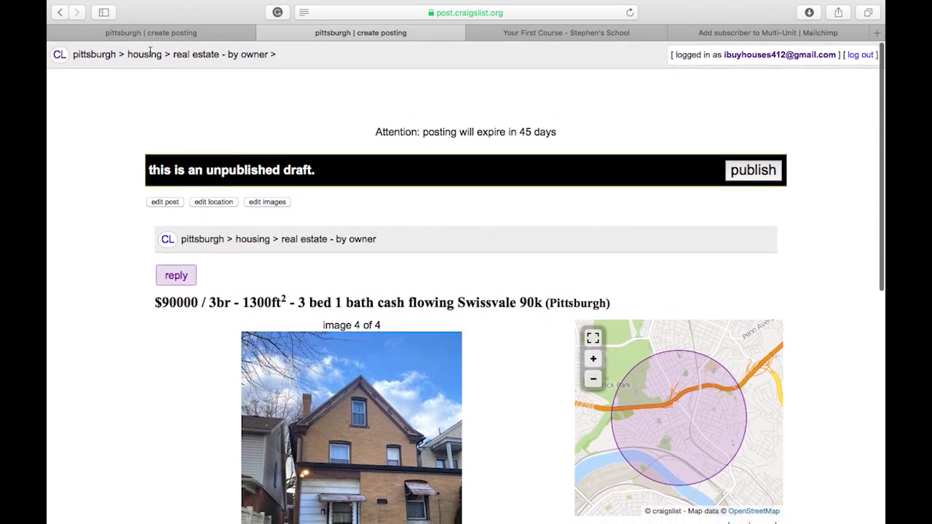
# Open Pittsburgh apts/housing for rent listings and enter 'swissvale' in the search box.
pyautogui.click(155, 35)
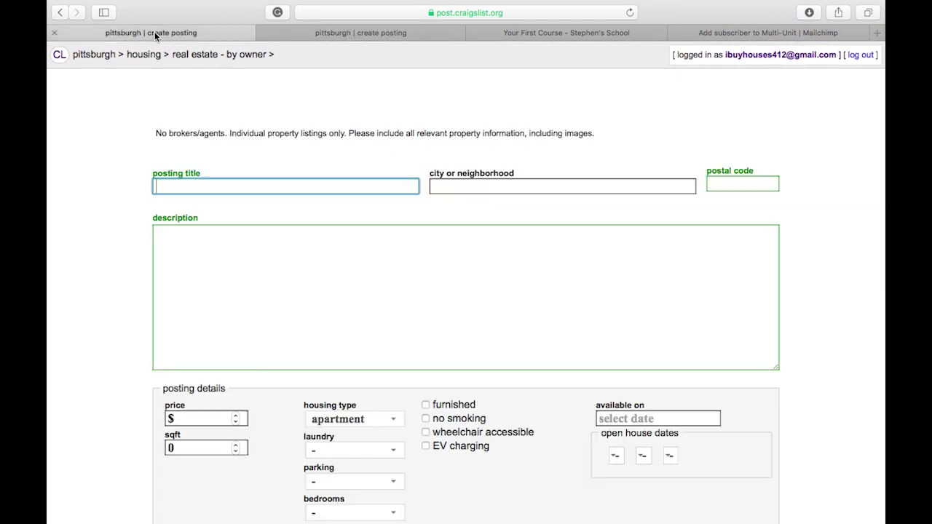
pyautogui.click(59, 61)
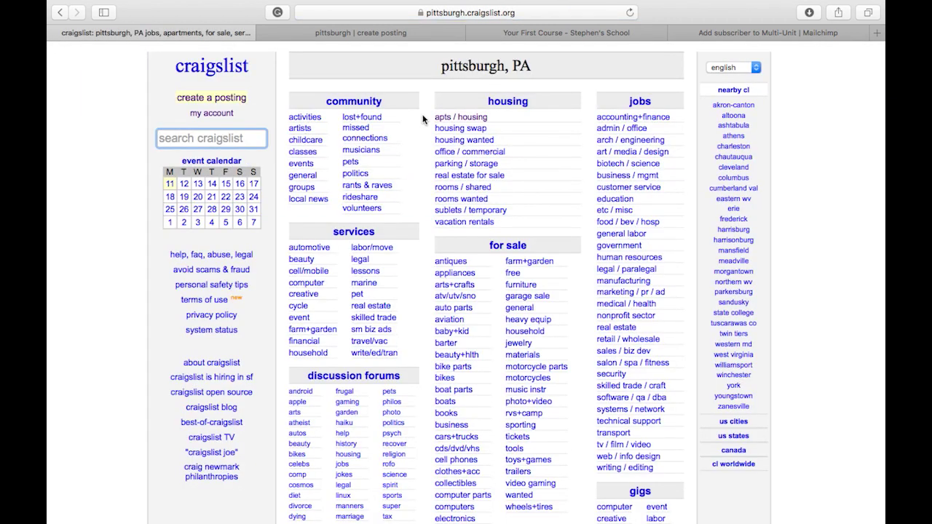
pyautogui.click(483, 116)
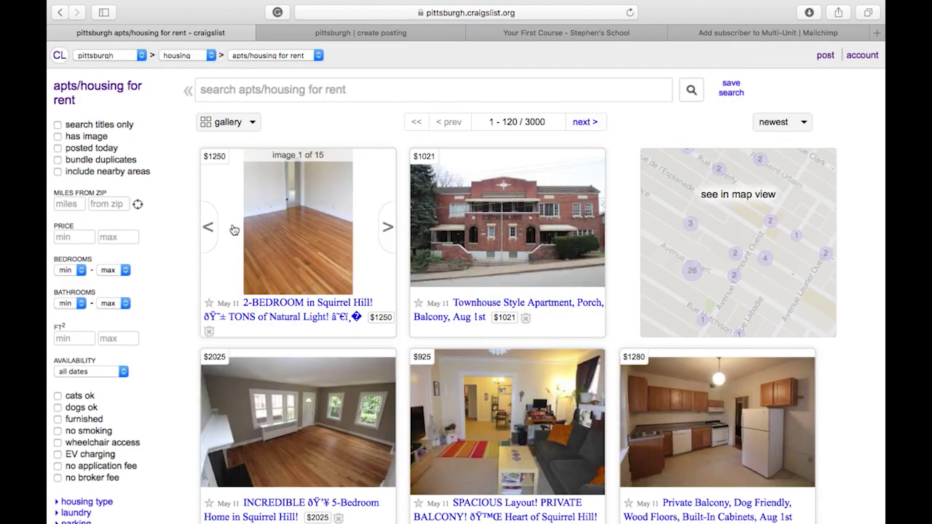
pyautogui.click(245, 86)
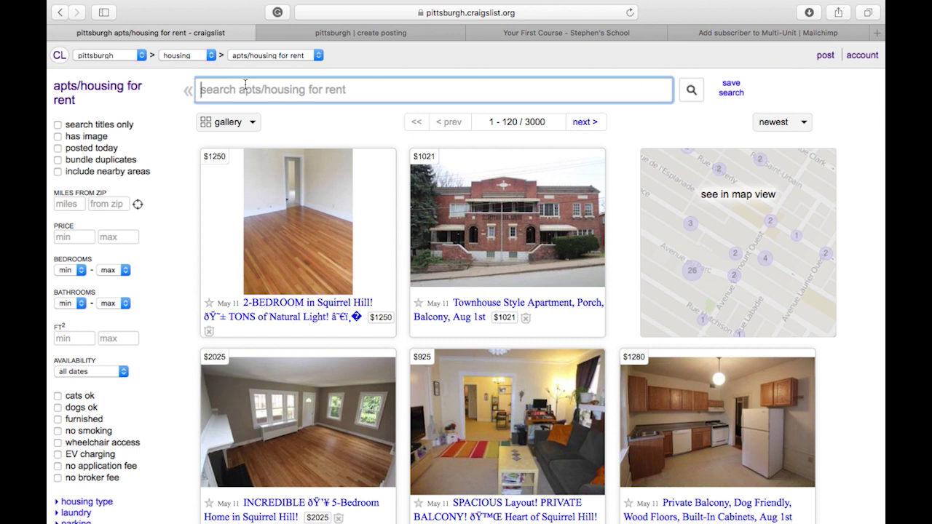
pyautogui.write('sw')
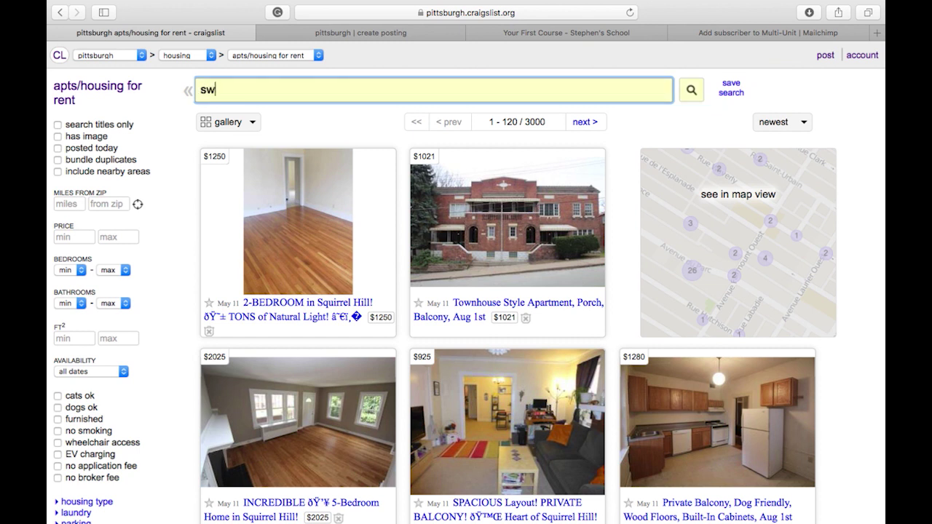
pyautogui.write('issva')
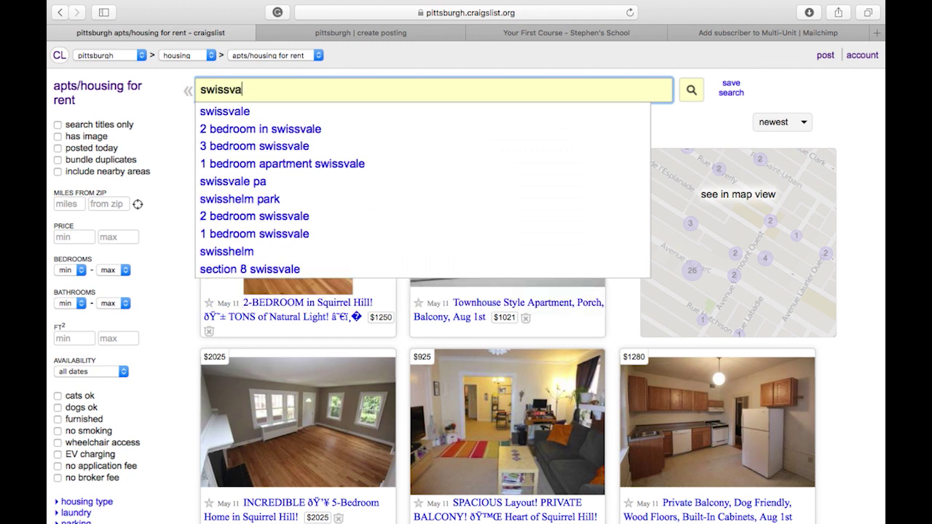
pyautogui.write('le')
# Run the swissvale rental search and open the $1475 2-bedroom single family house listing.
pyautogui.click(230, 118)
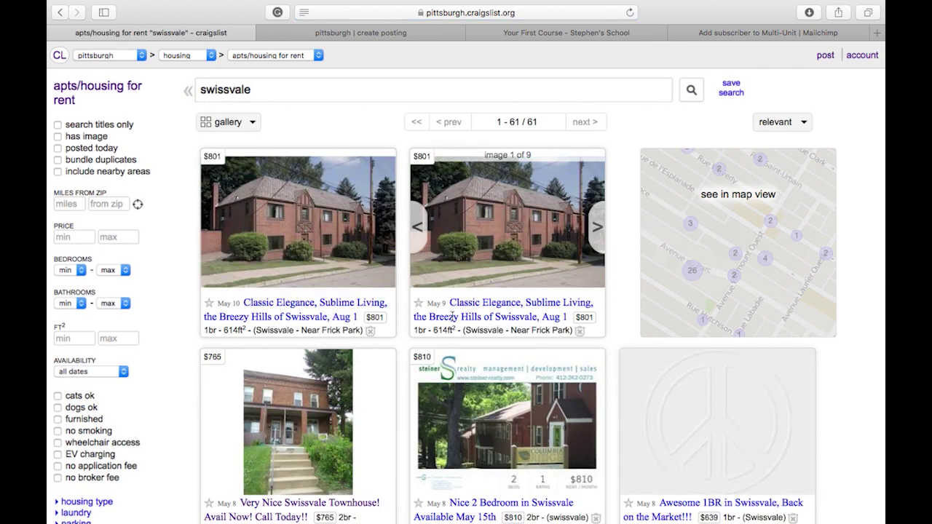
pyautogui.scroll(-5, 626, 393)
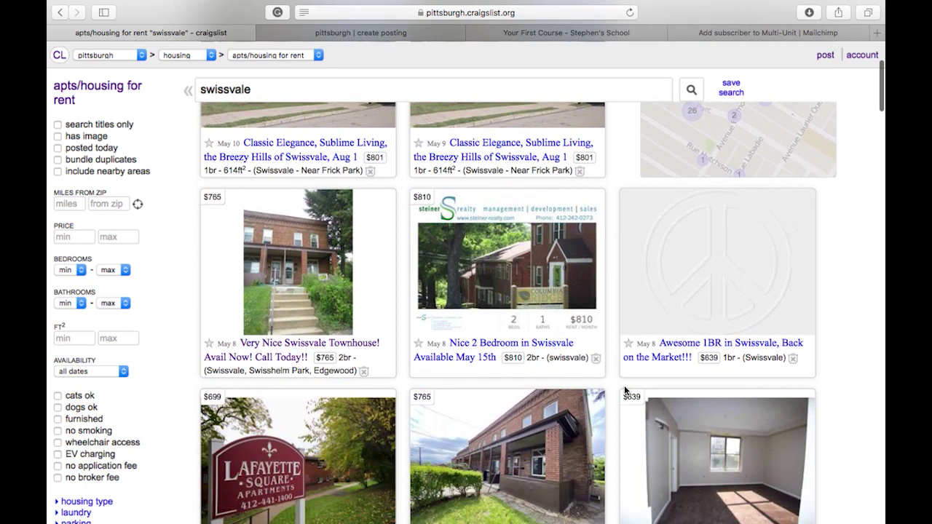
pyautogui.scroll(-3, 624, 391)
pyautogui.scroll(-3, 625, 392)
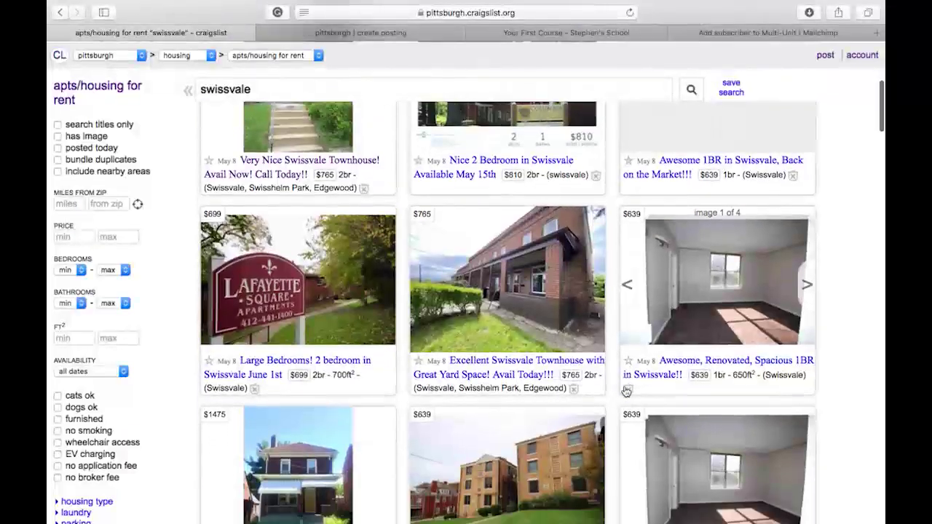
pyautogui.moveTo(332, 406)
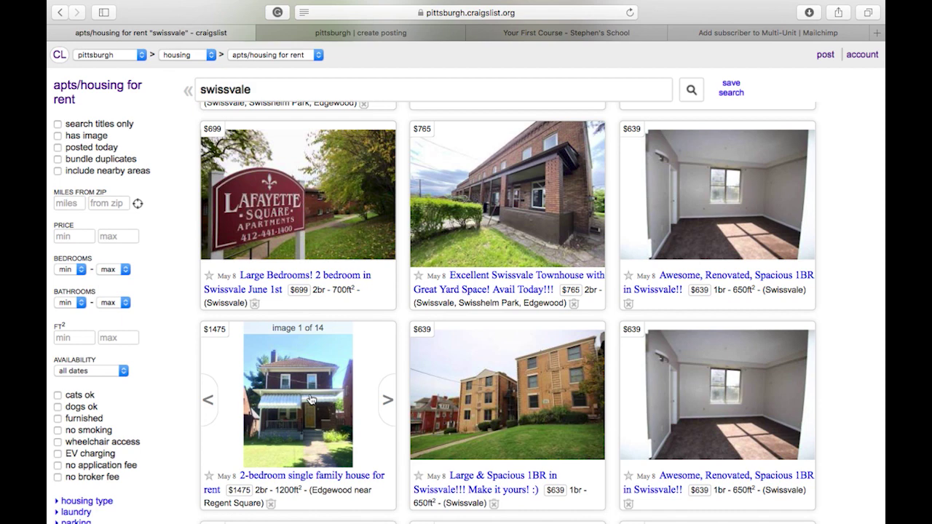
pyautogui.click(309, 398)
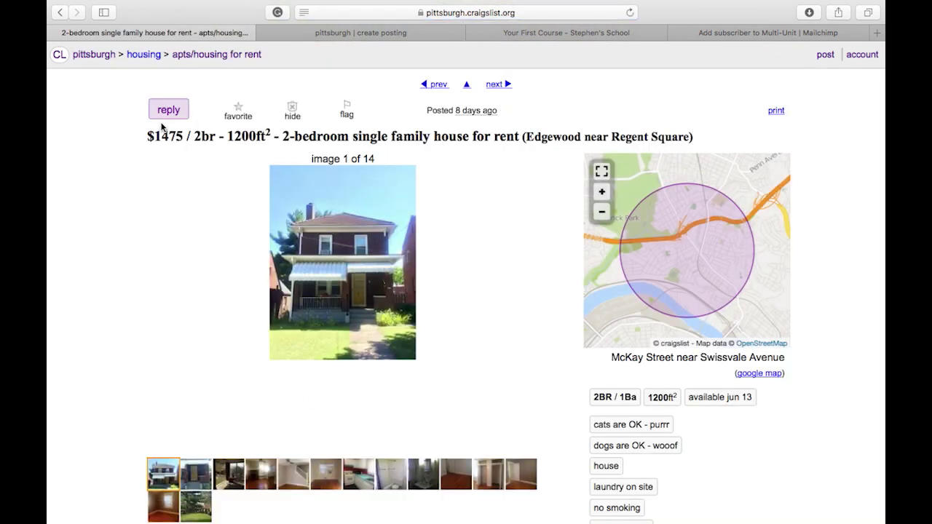
# Reveal the house listing's phone number, then advance three listings to 'Swissvale is Booming!'.
pyautogui.click(165, 116)
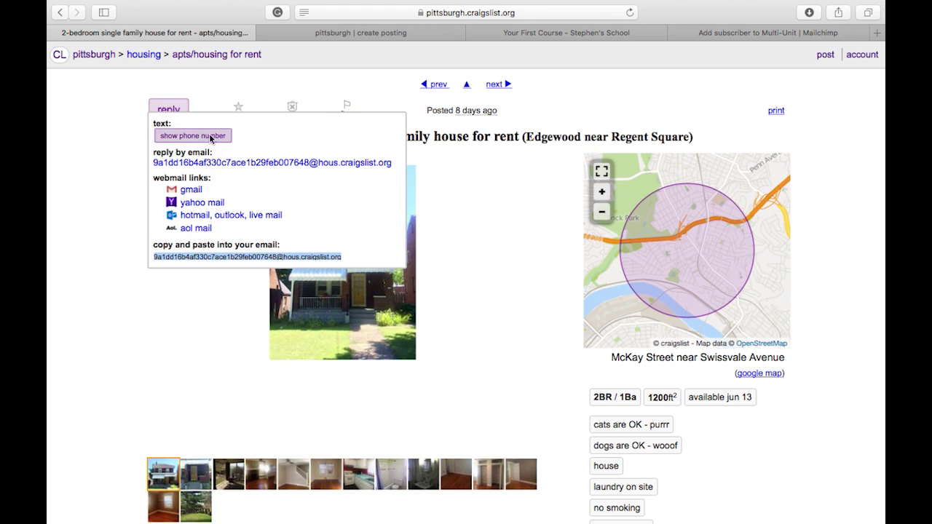
pyautogui.click(210, 137)
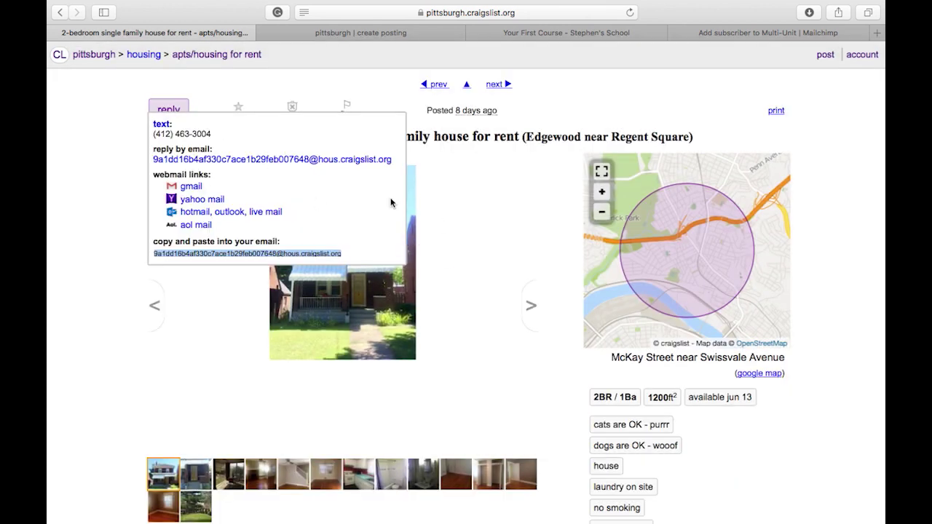
pyautogui.click(502, 85)
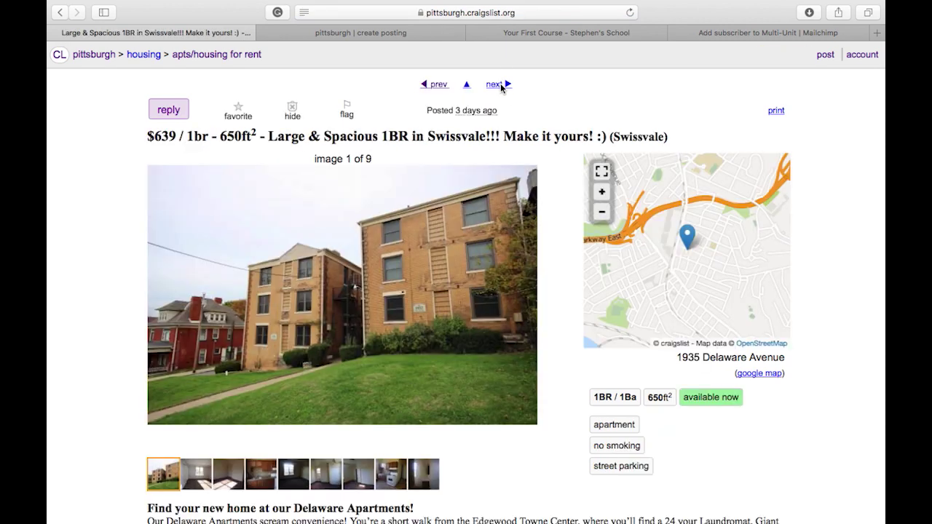
pyautogui.click(501, 85)
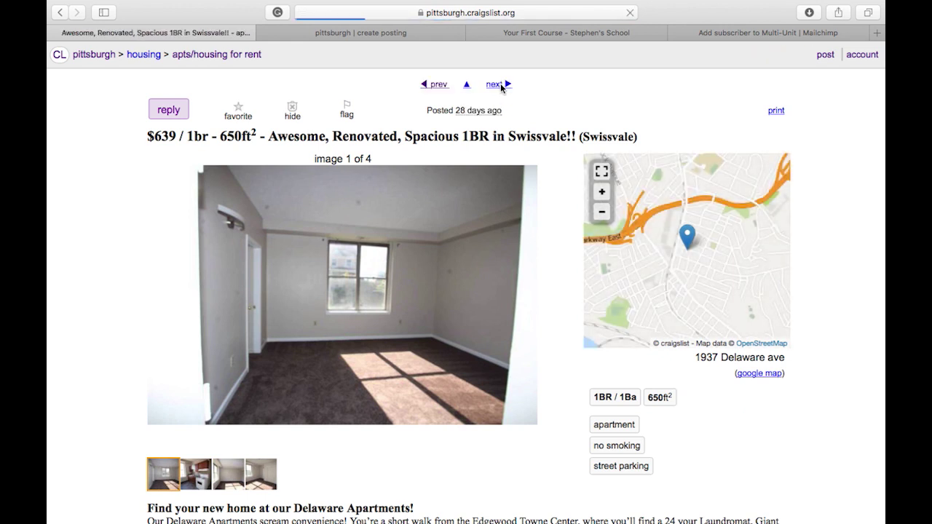
pyautogui.click(500, 86)
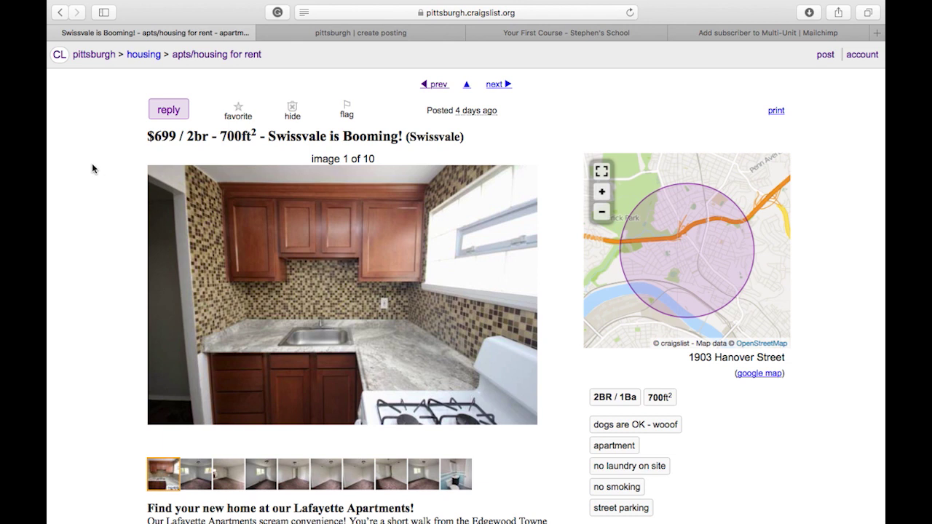
# Reveal the 'Swissvale is Booming!' poster's phone number and view its last photo, the bathroom.
pyautogui.click(169, 110)
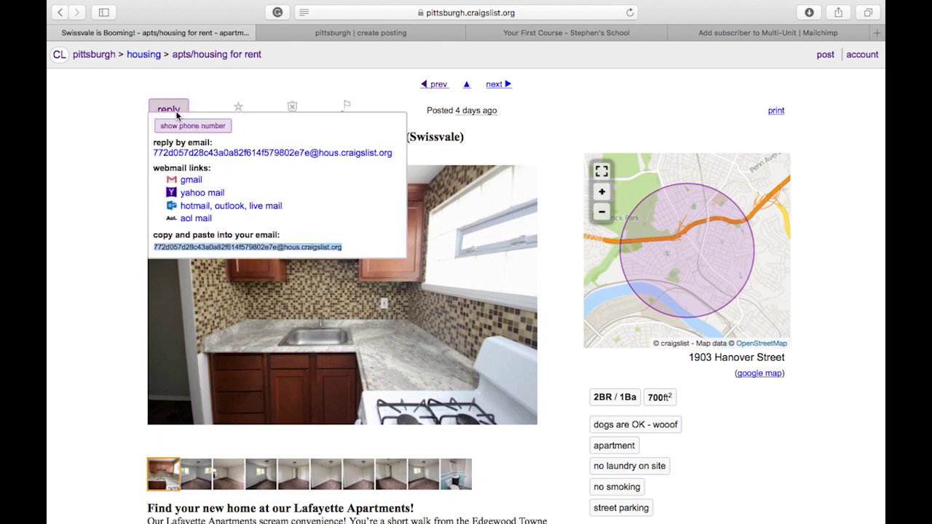
pyautogui.click(215, 127)
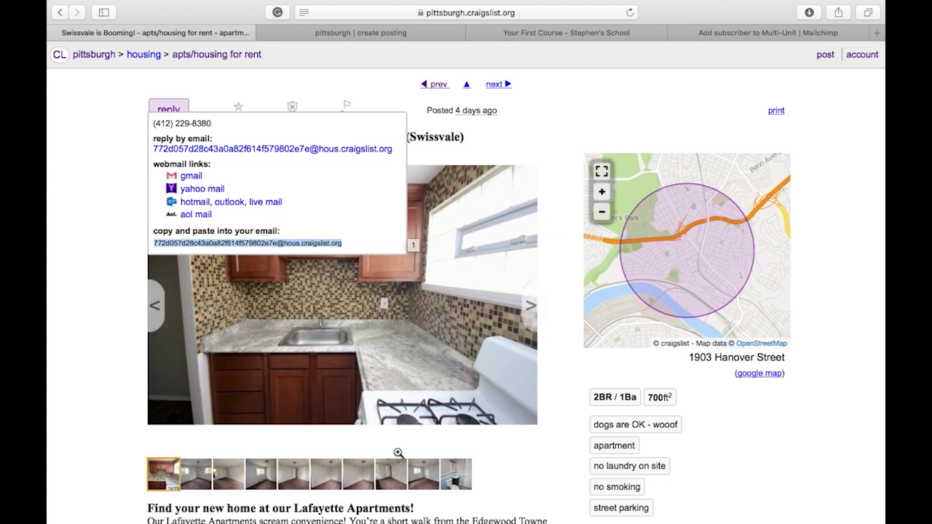
pyautogui.click(456, 474)
pyautogui.scroll(-2, 523, 502)
pyautogui.scroll(2, 522, 499)
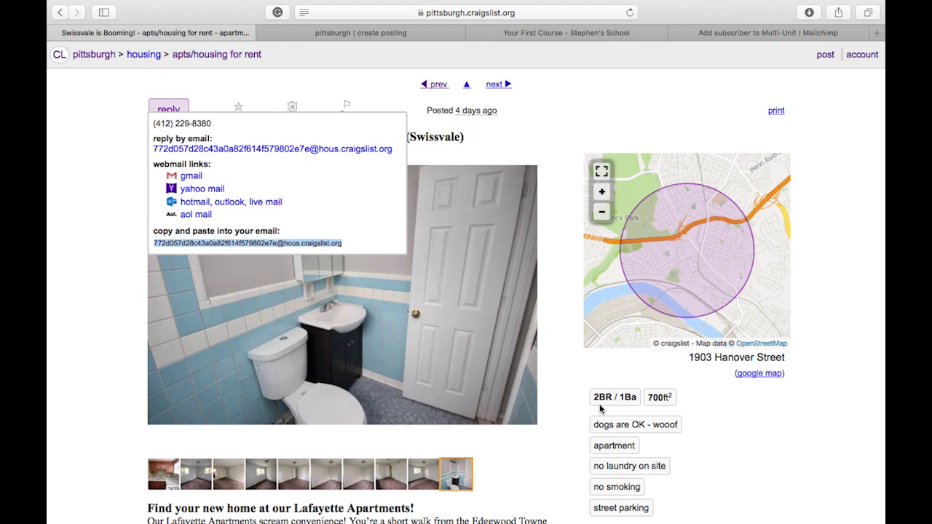
pyautogui.scroll(2, 581, 201)
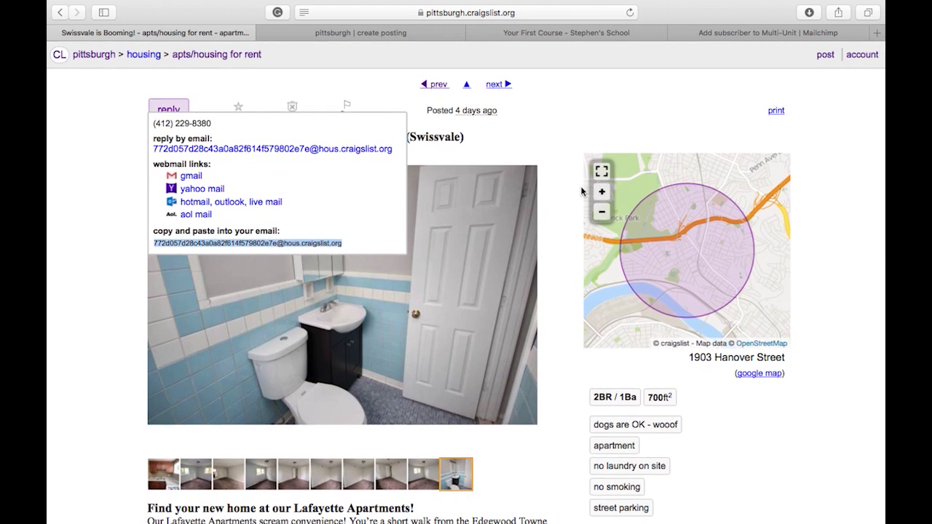